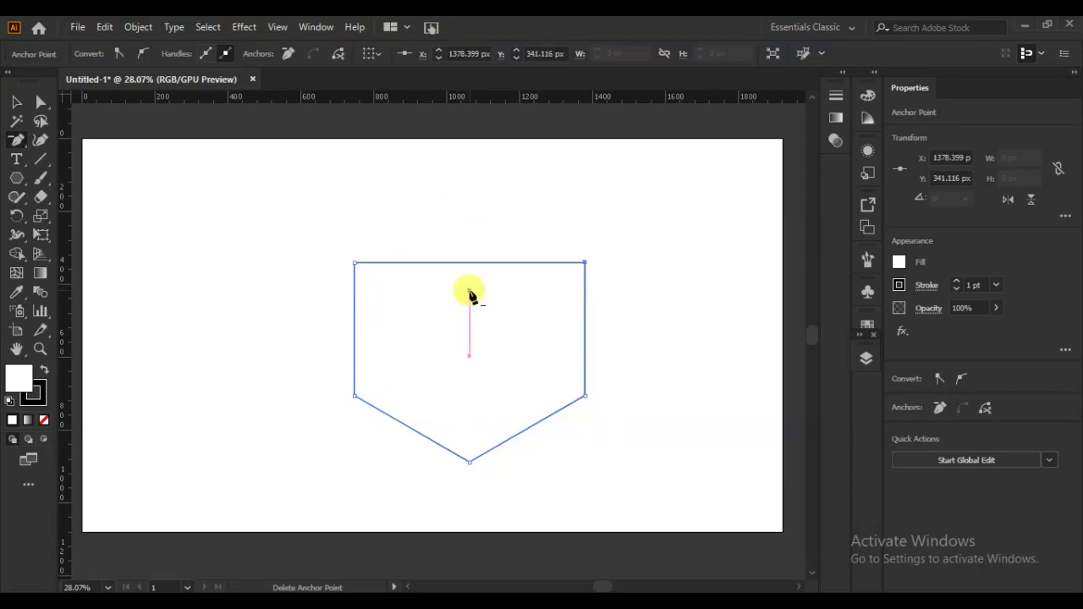
# Step: Stretch the five-sided shape upward to about 726 px tall and round its two lower side corners into shield curves
pyautogui.click(16, 102)
pyautogui.moveTo(467, 262); pyautogui.dragTo(468, 197)
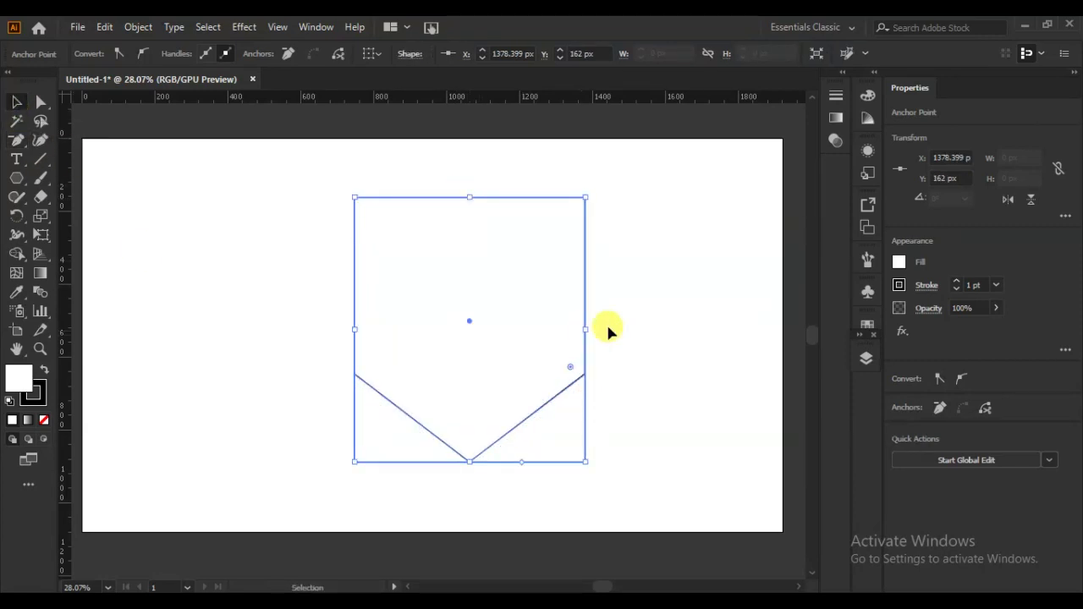
pyautogui.click(116, 209)
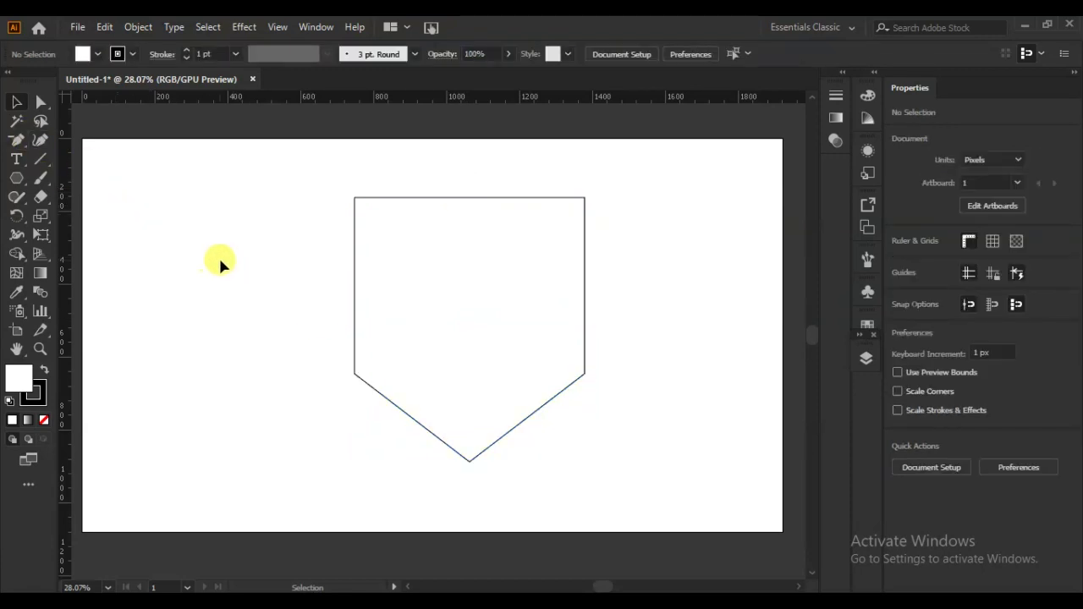
pyautogui.click(41, 102)
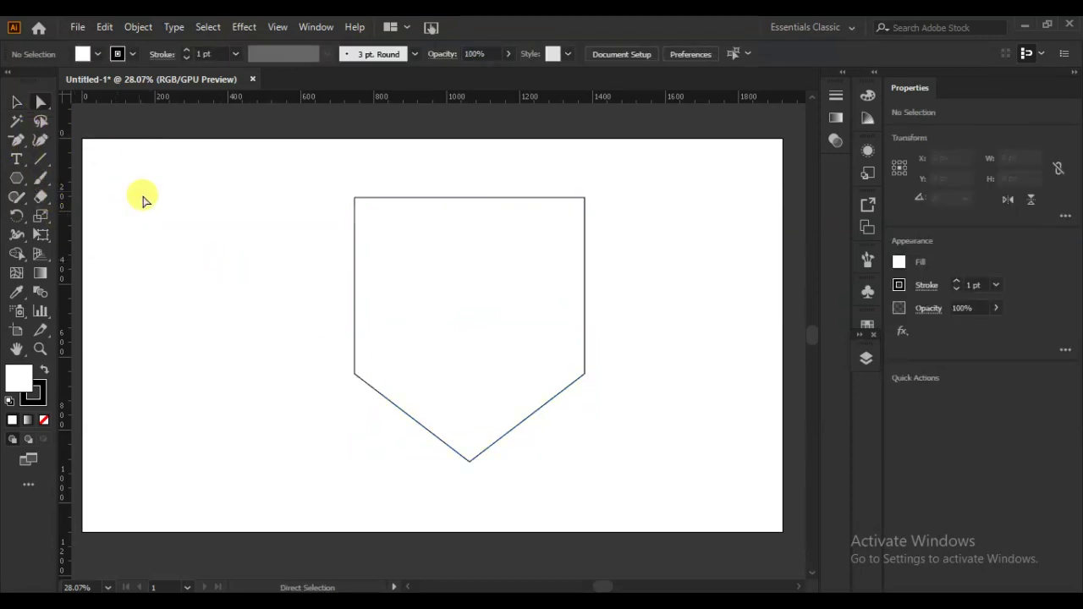
pyautogui.moveTo(322, 355); pyautogui.dragTo(488, 200)
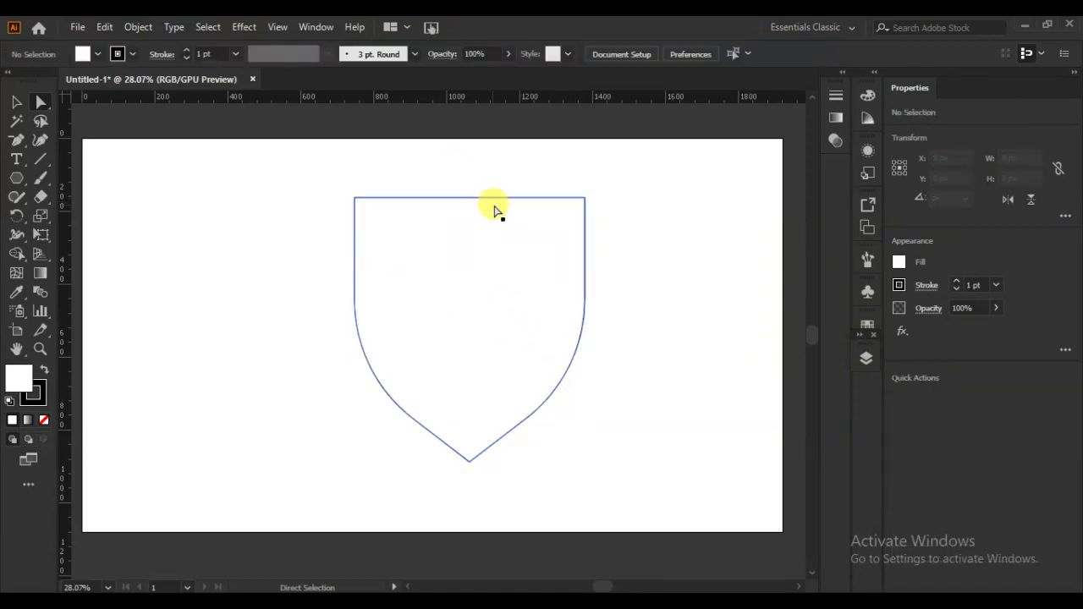
pyautogui.click(16, 101)
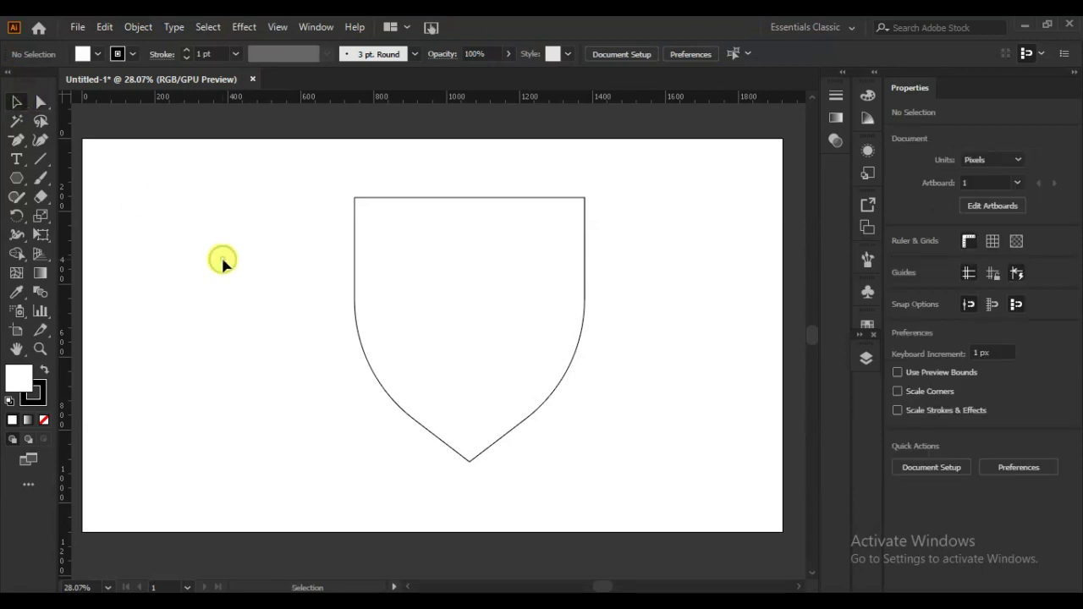
# Step: Swap the shield's fill and stroke to make the fill black, and remove its stroke
pyautogui.click(356, 314)
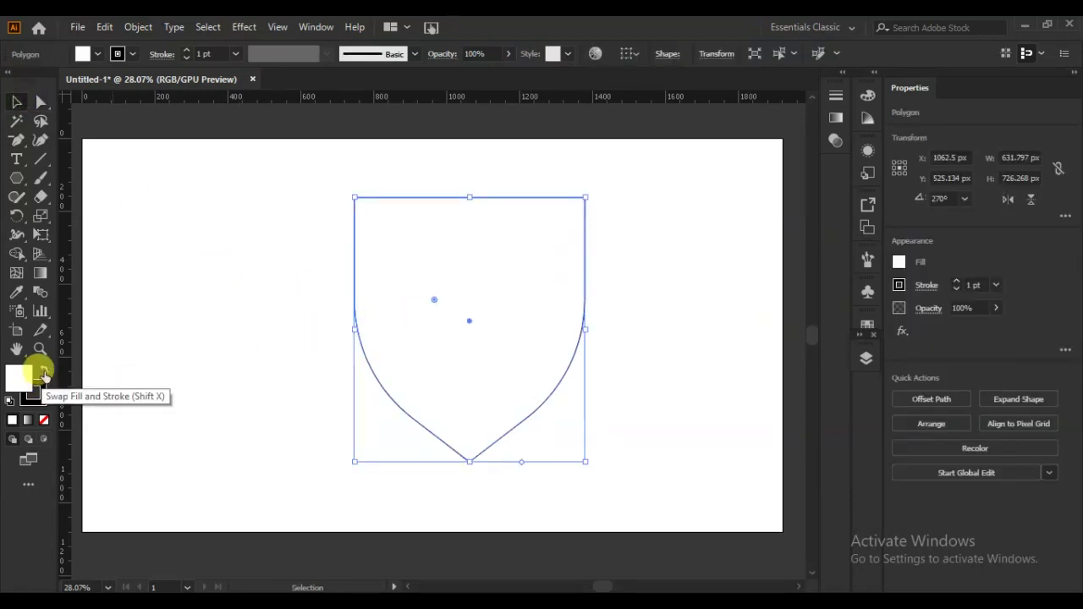
pyautogui.click(42, 374)
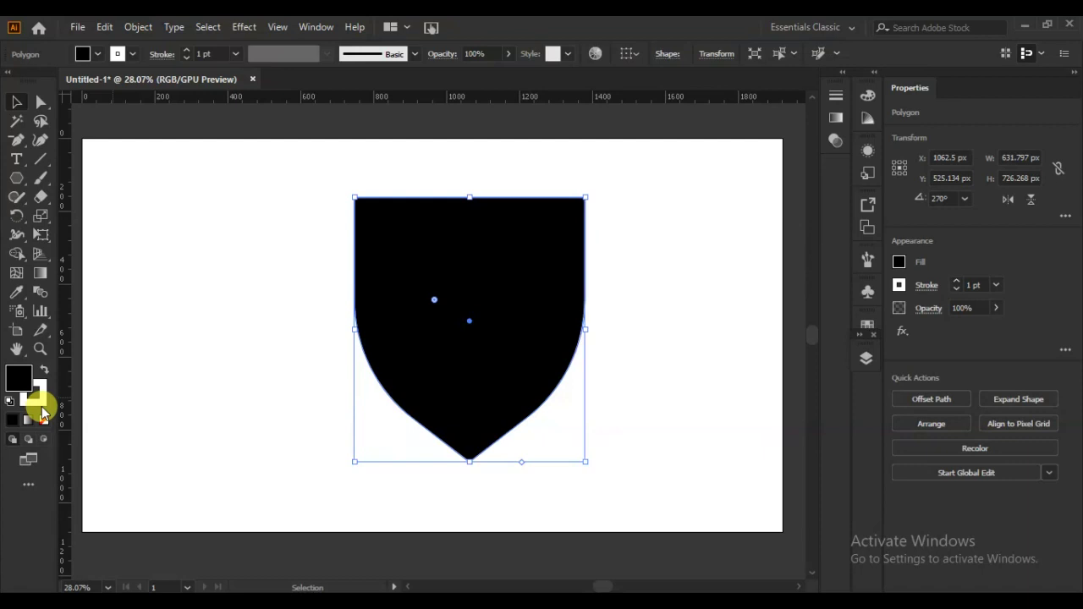
pyautogui.click(42, 404)
pyautogui.click(45, 420)
pyautogui.click(16, 375)
pyautogui.click(476, 325)
pyautogui.click(662, 339)
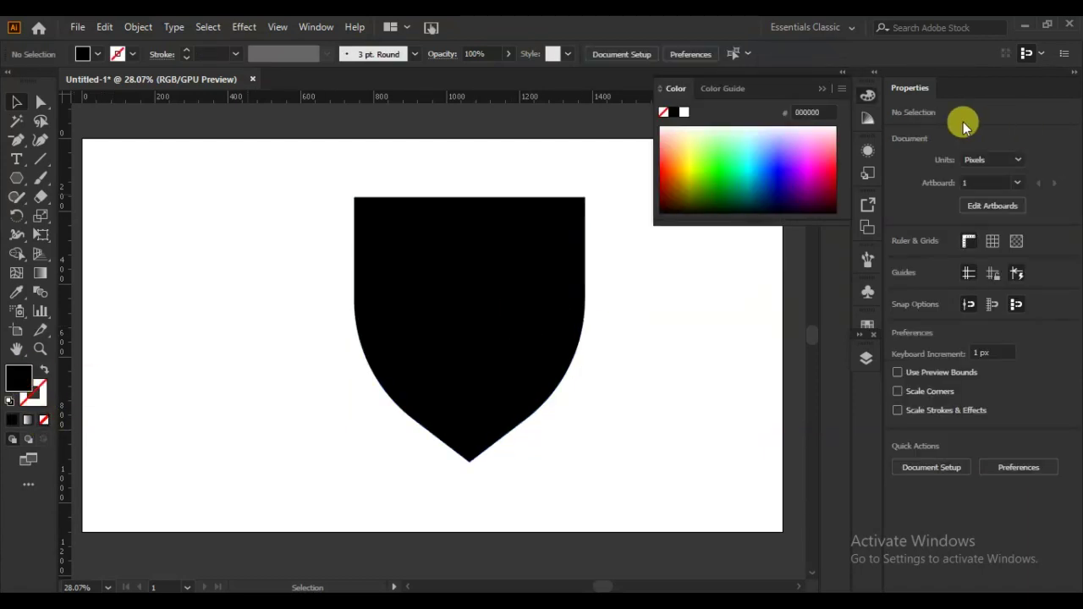
pyautogui.click(822, 91)
# Step: Offset the shield's path outward by 68 px with miter joins to add a larger outer shield
pyautogui.click(479, 258)
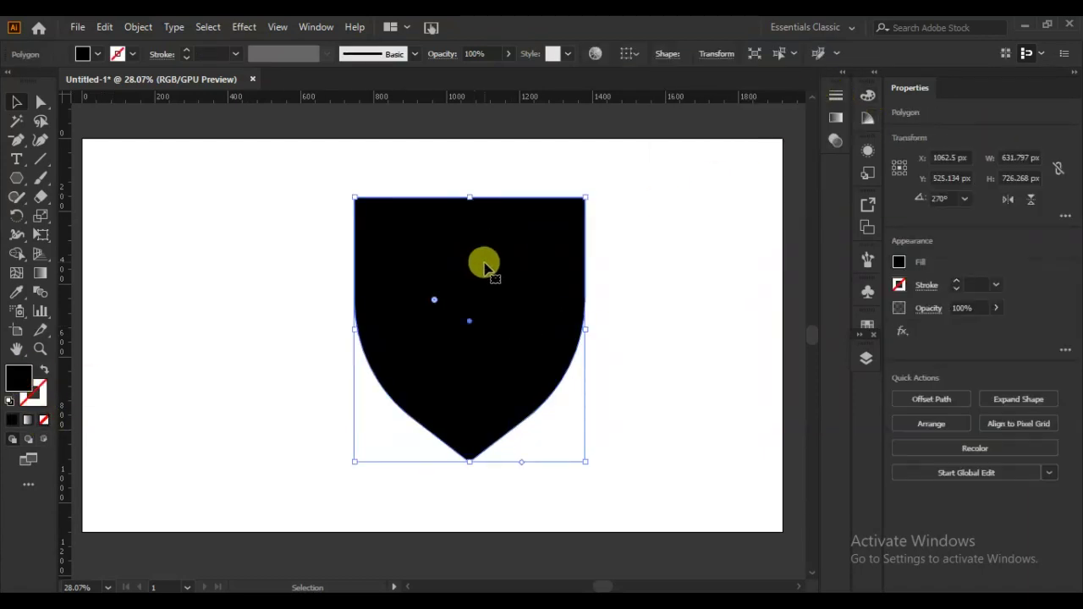
pyautogui.click(942, 401)
pyautogui.click(667, 355)
pyautogui.scroll(20, 754, 272)
pyautogui.scroll(20, 755, 270)
pyautogui.scroll(8, 757, 270)
pyautogui.click(764, 356)
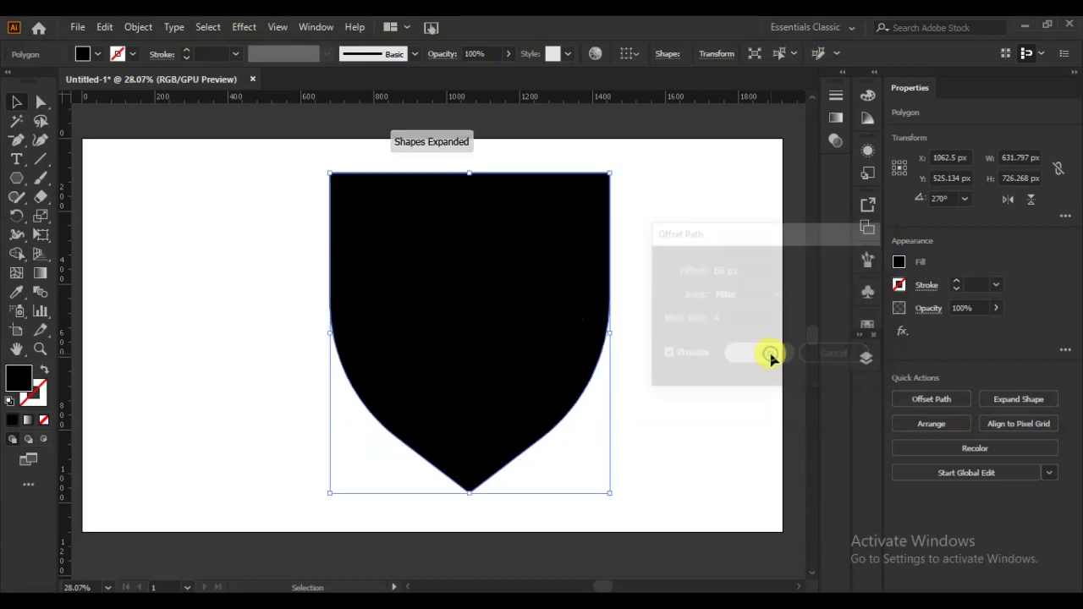
# Step: Separate the inner region of the overlapping shields with the Shape Builder and select the resulting inner path
pyautogui.click(262, 356)
pyautogui.moveTo(676, 218); pyautogui.dragTo(547, 329)
pyautogui.click(19, 257)
pyautogui.click(440, 298)
pyautogui.click(16, 102)
pyautogui.click(240, 277)
pyautogui.click(441, 294)
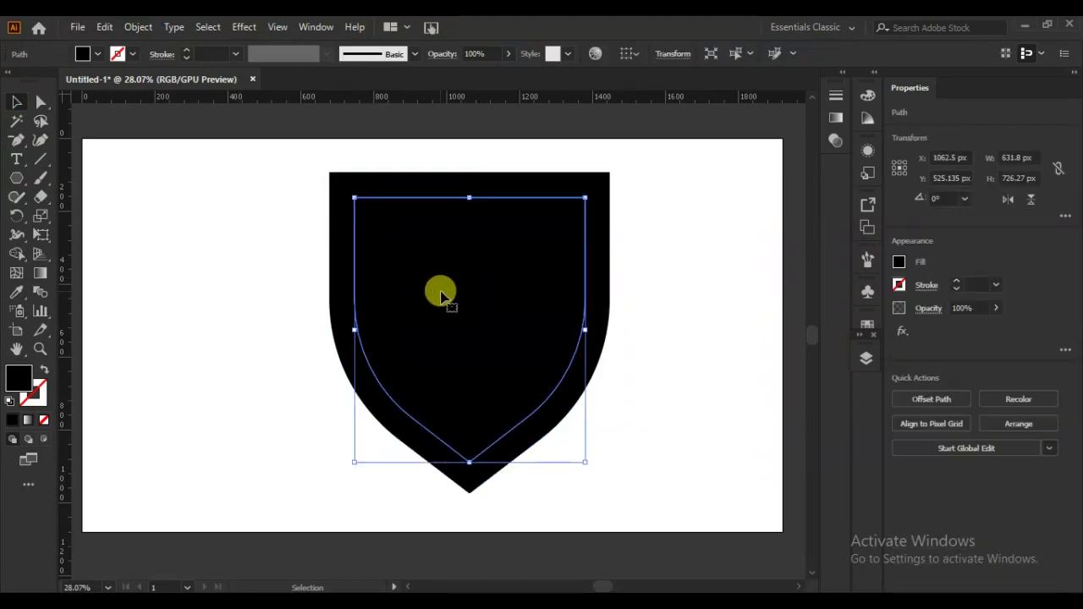
# Step: Offset the inner shield path inward by -22 px with miter joins
pyautogui.click(934, 400)
pyautogui.click(666, 355)
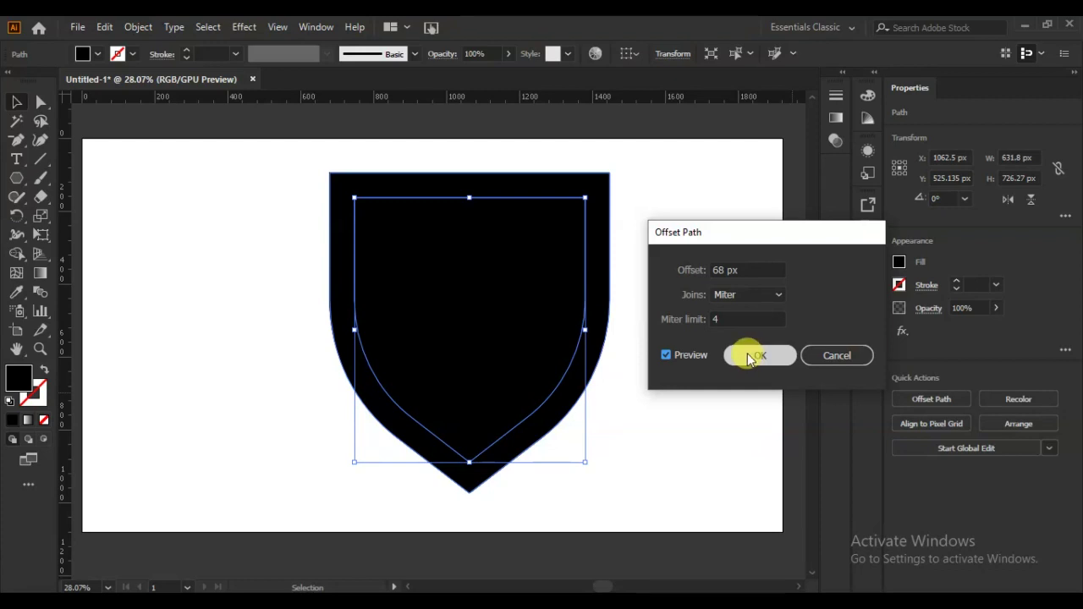
pyautogui.scroll(-20, 747, 268)
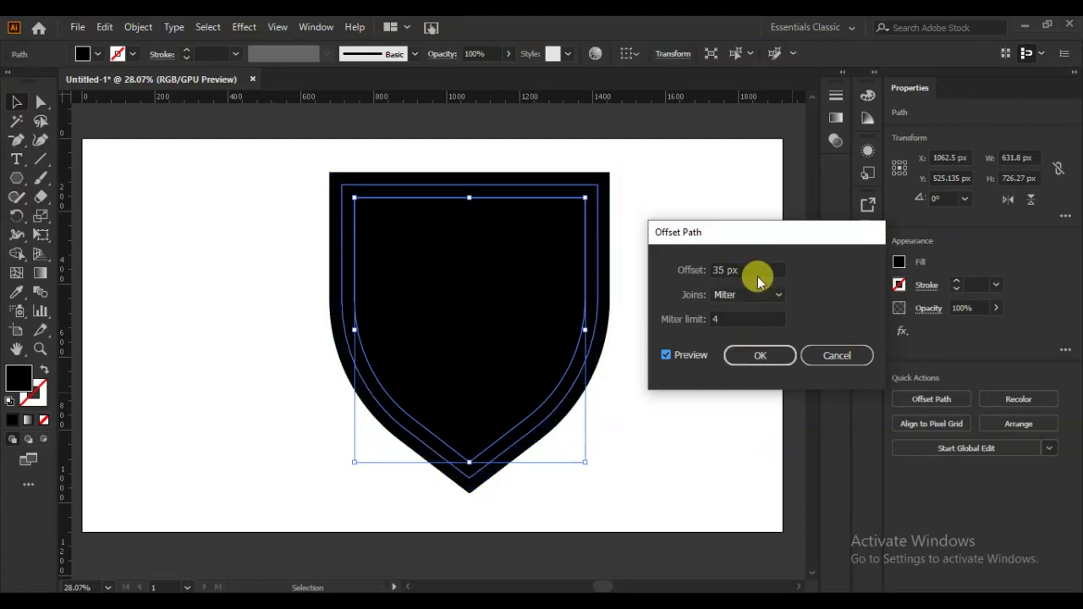
pyautogui.scroll(-20, 758, 280)
pyautogui.scroll(-17, 758, 272)
pyautogui.scroll(20, 757, 271)
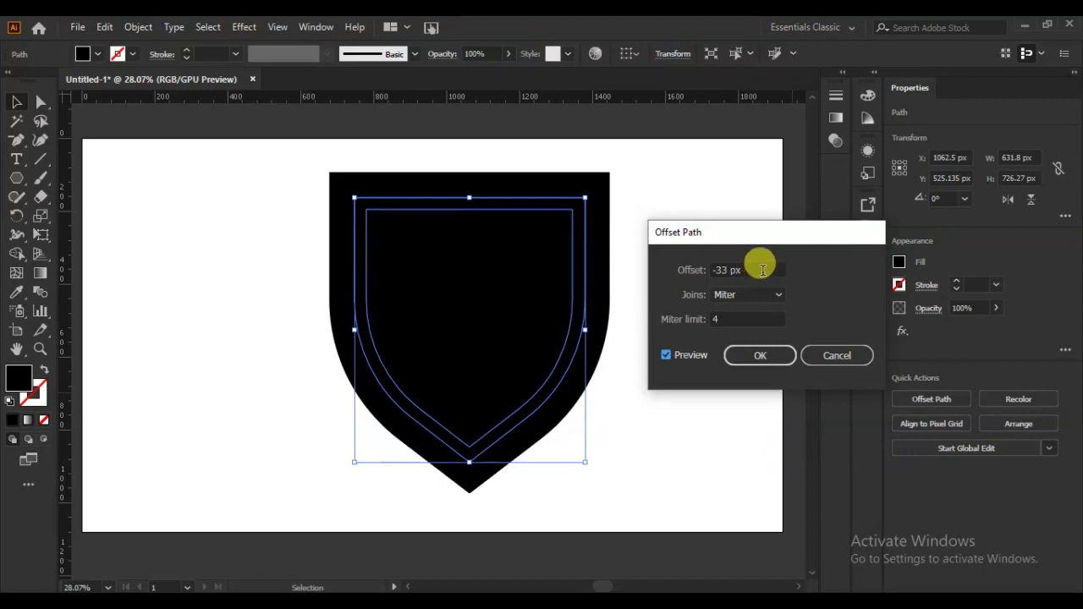
pyautogui.scroll(-3, 758, 270)
pyautogui.click(760, 355)
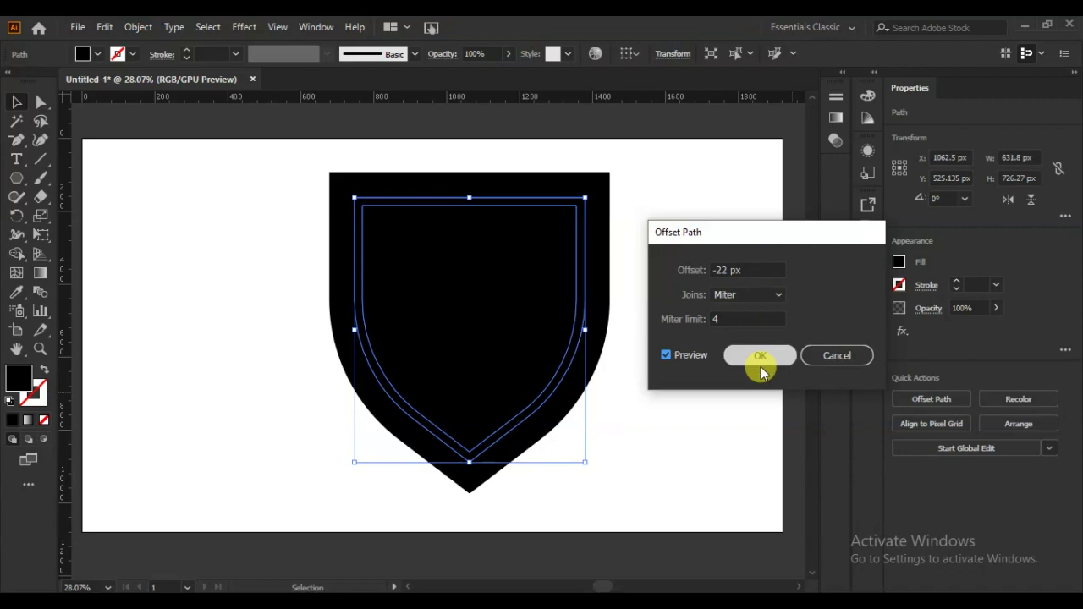
# Step: Delete the middle shield path to leave a thin gap between the outer border and the innermost shield
pyautogui.click(714, 353)
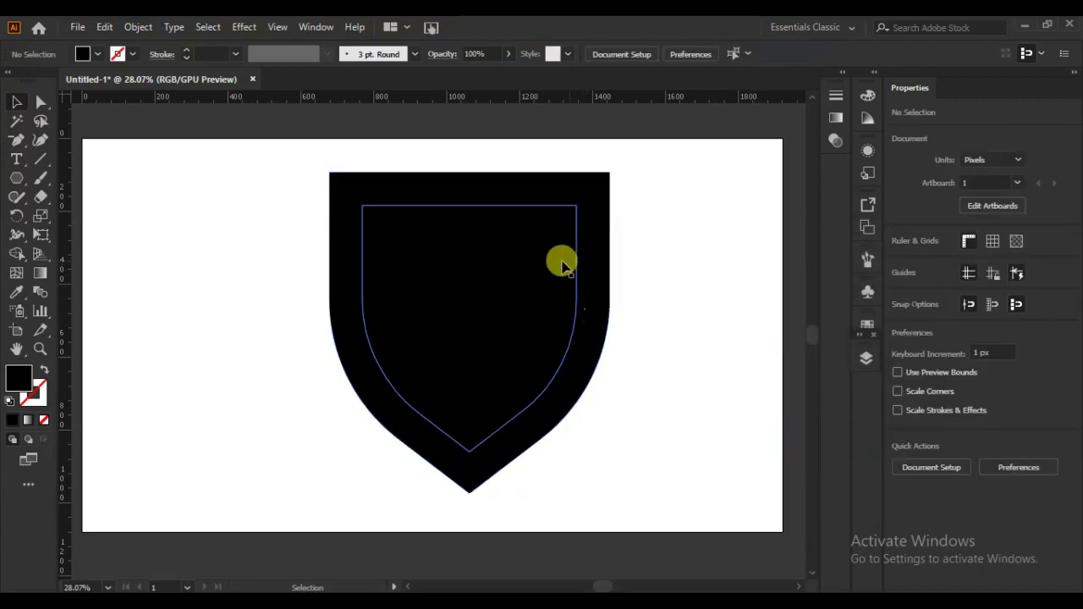
pyautogui.click(586, 262)
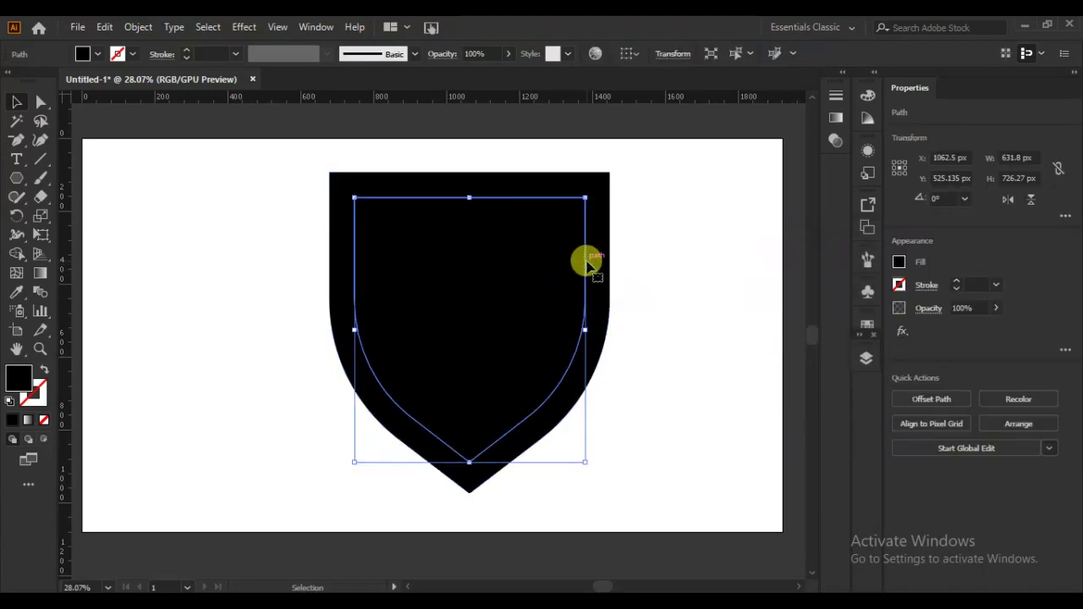
pyautogui.press('Delete')
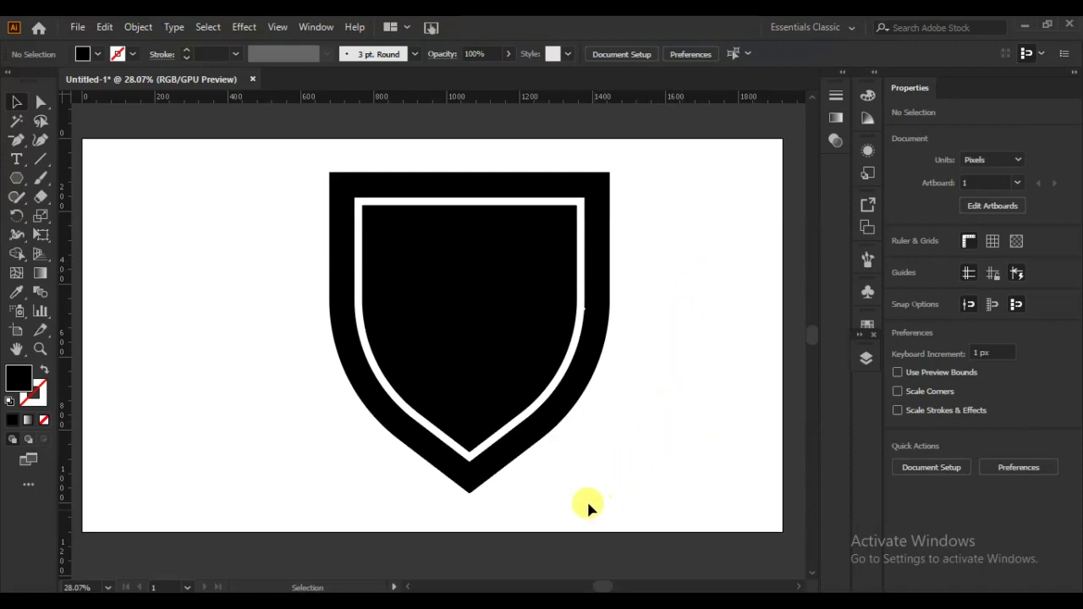
# Step: Draw a vertical line about 989 px long through the innermost shield's left edge, extending above and below the shield
pyautogui.rightClick(16, 182)
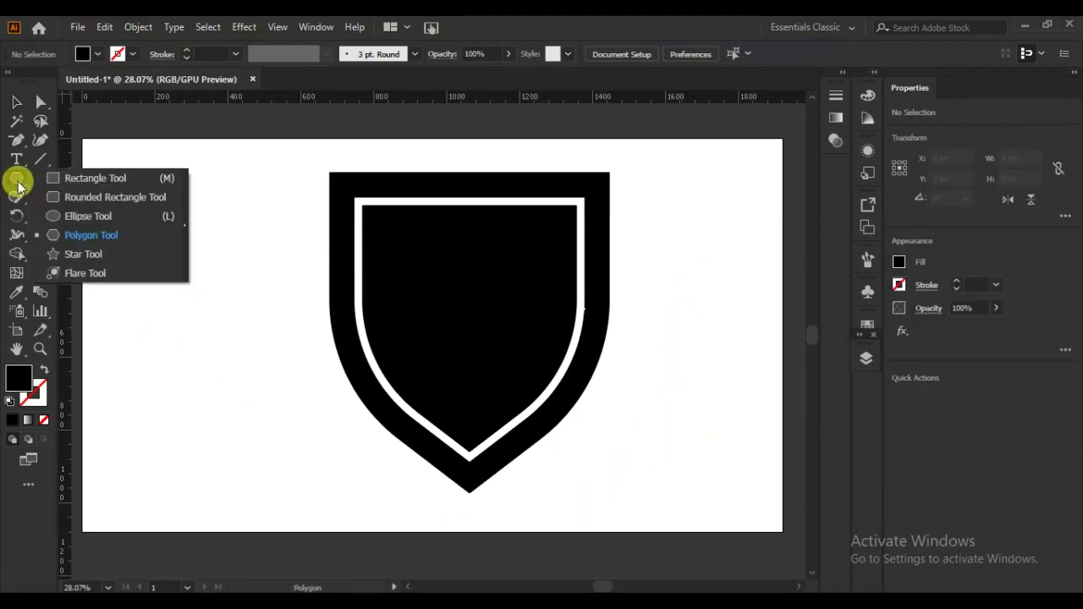
pyautogui.click(41, 160)
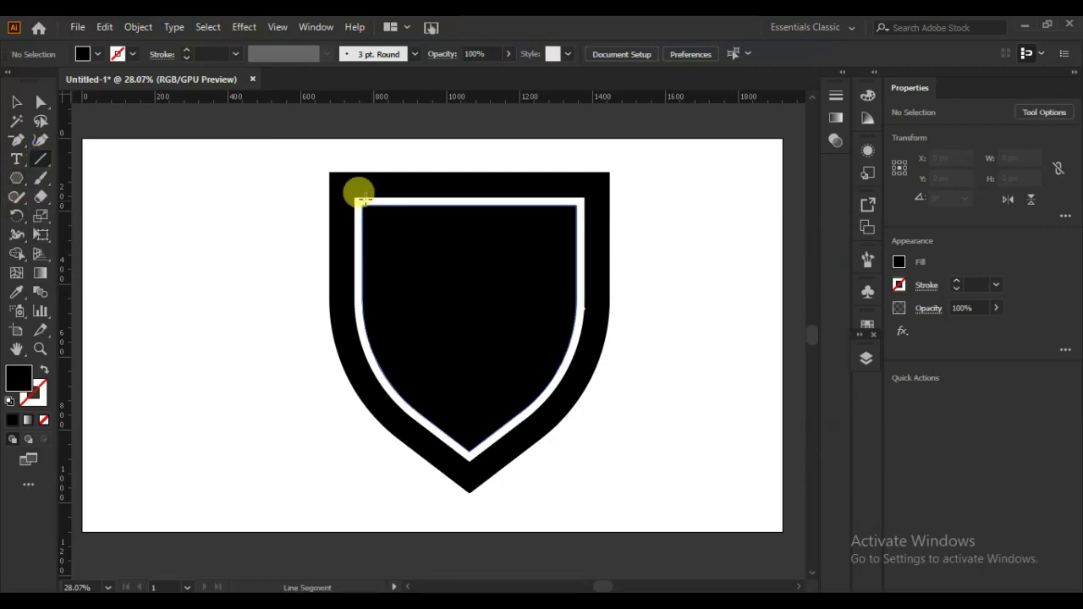
pyautogui.click(362, 145)
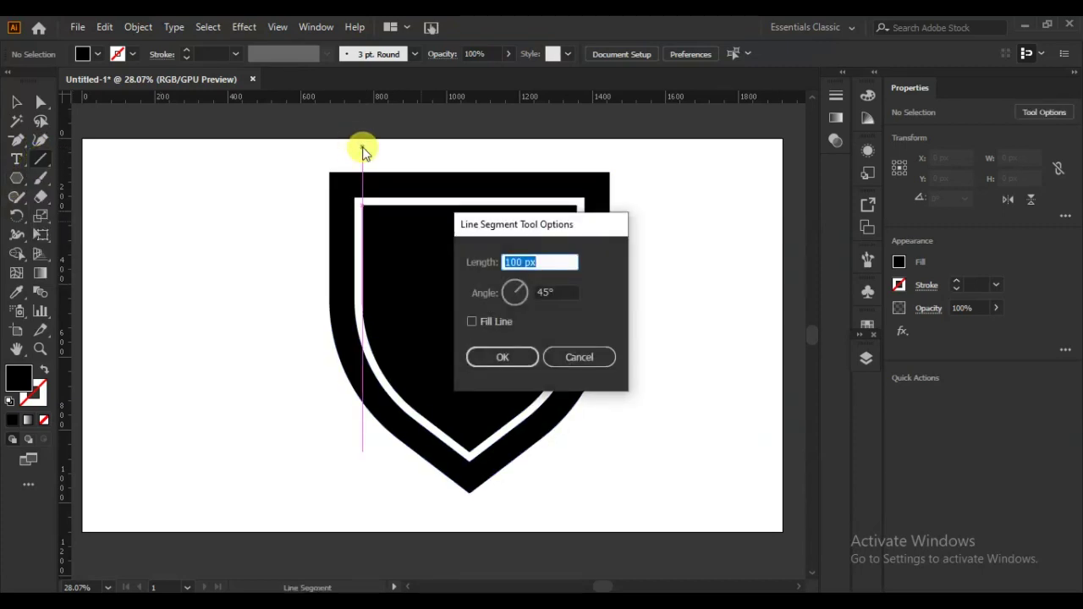
pyautogui.click(612, 354)
pyautogui.moveTo(361, 147); pyautogui.dragTo(362, 508)
pyautogui.click(16, 101)
pyautogui.click(163, 285)
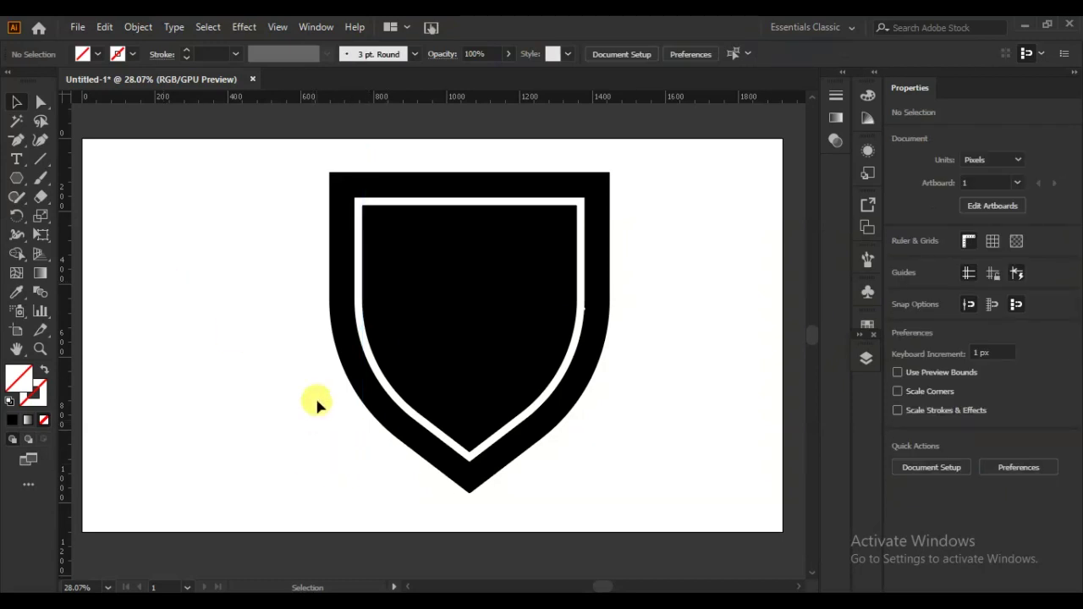
# Step: Give the vertical line a 2 pt black stroke and copy it to form a parallel pair
pyautogui.moveTo(425, 152); pyautogui.dragTo(284, 163)
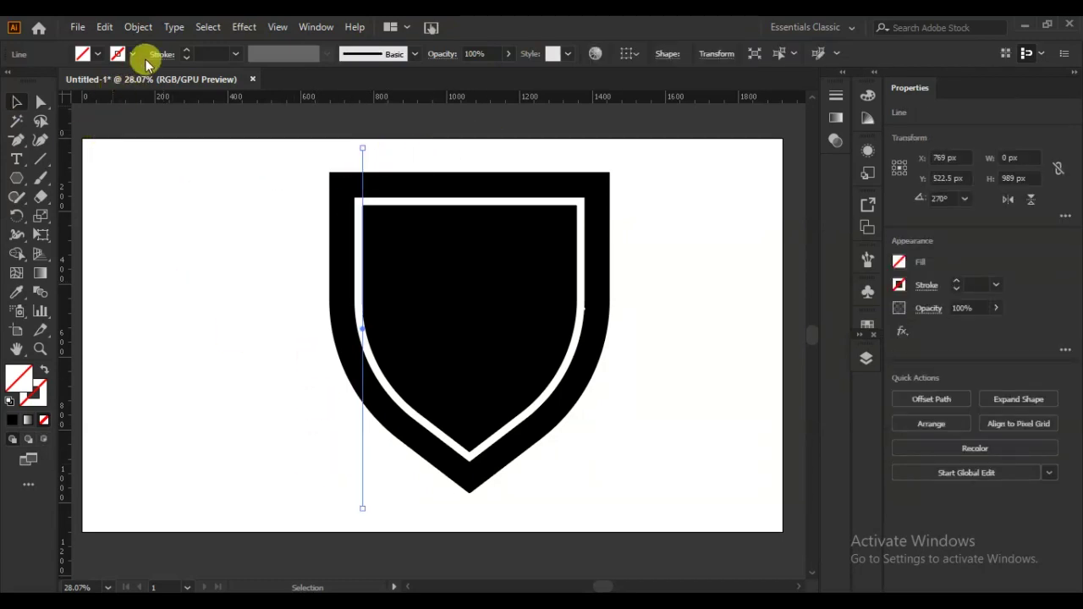
pyautogui.click(186, 51)
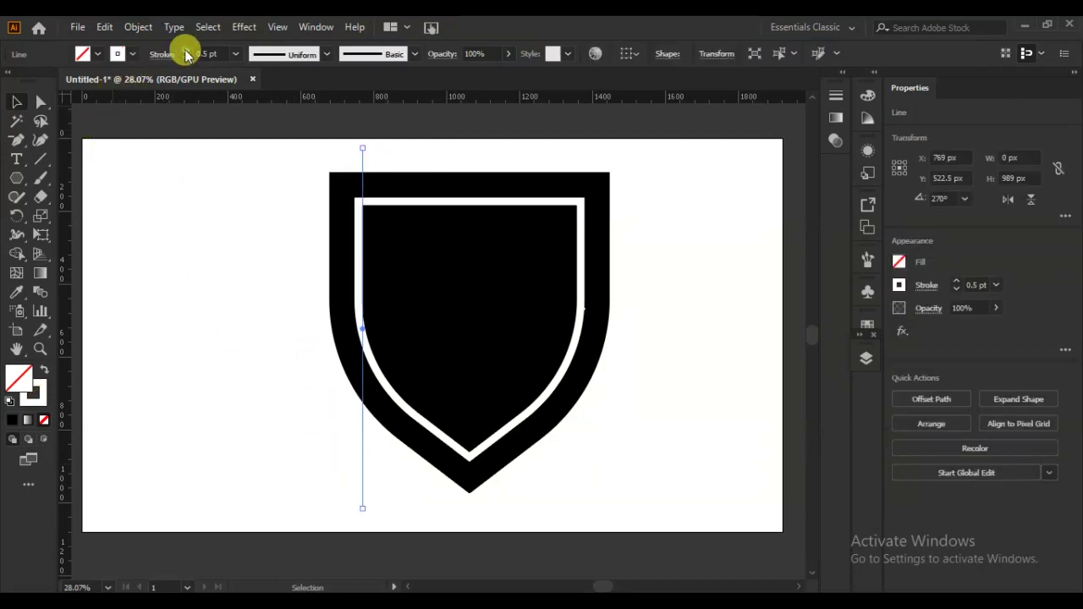
pyautogui.click(117, 53)
pyautogui.click(215, 198)
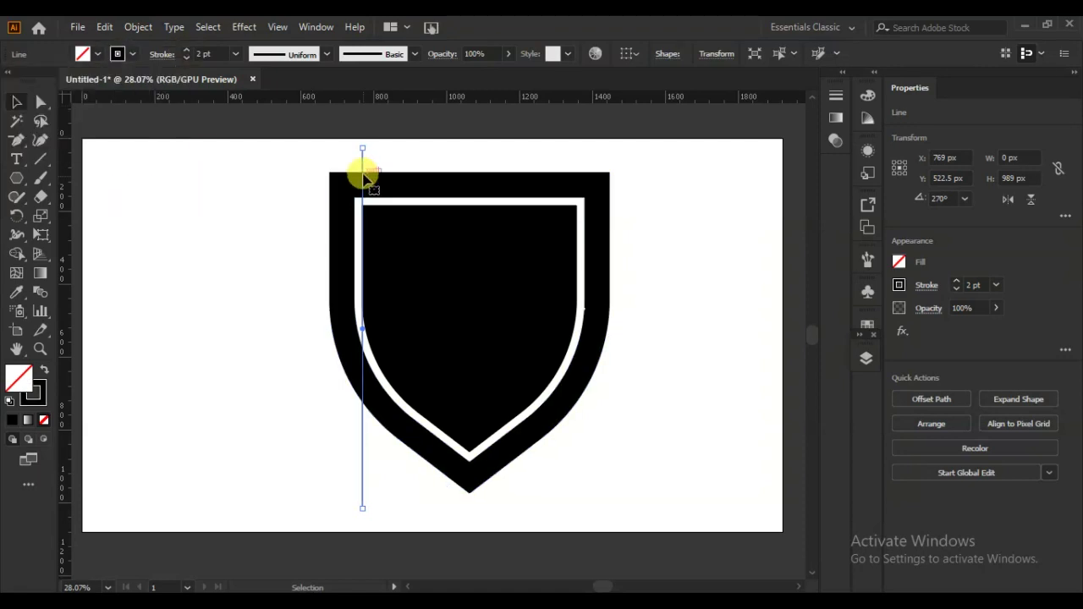
pyautogui.moveTo(363, 166); pyautogui.dragTo(302, 166)
pyautogui.keyDown('shift'); pyautogui.click(330, 166); pyautogui.keyUp('shift')
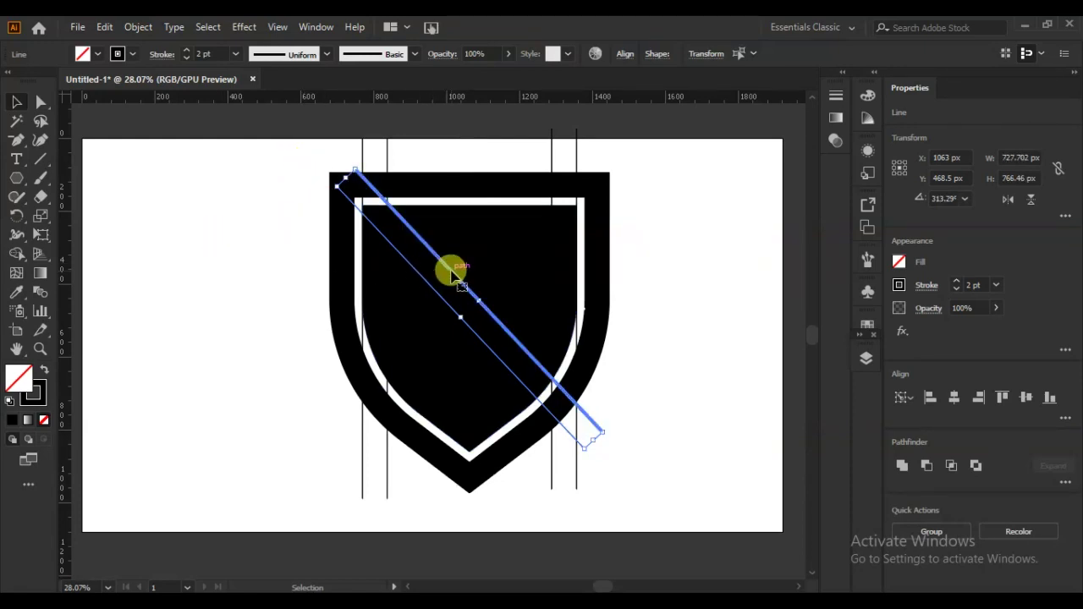
pyautogui.rightClick(407, 256)
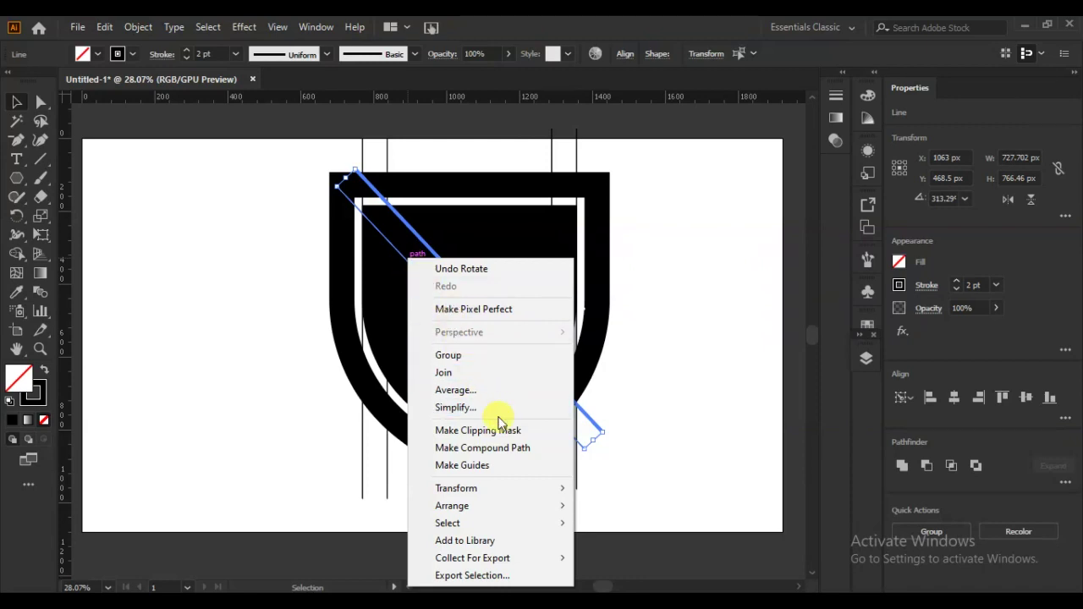
pyautogui.click(378, 230)
pyautogui.click(273, 210)
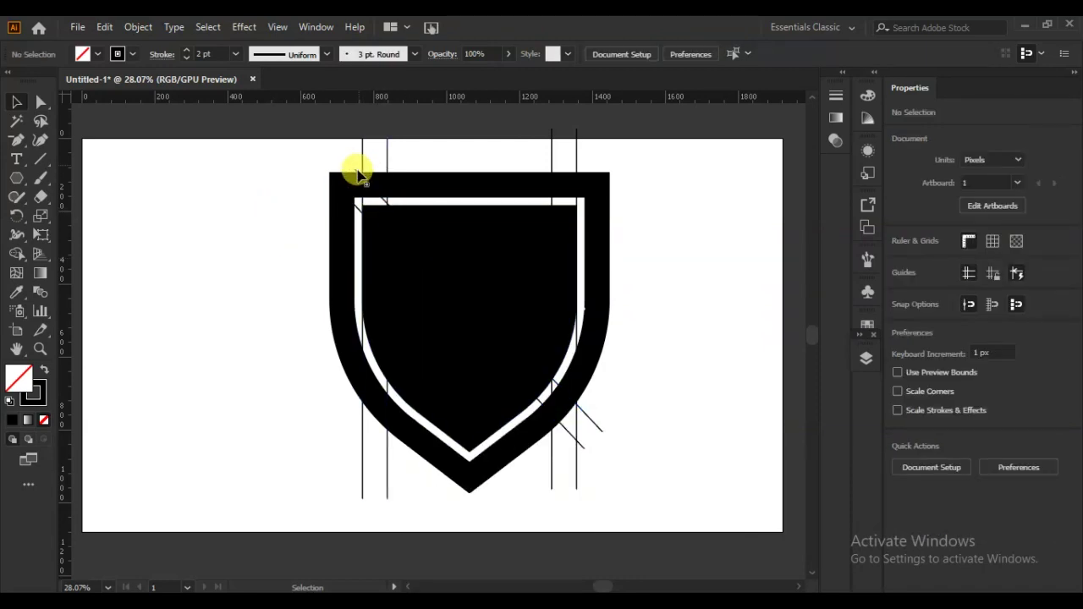
# Step: Reflect a copy of both diagonal lines across the vertical axis to form a crossing pair over the shield
pyautogui.click(386, 210)
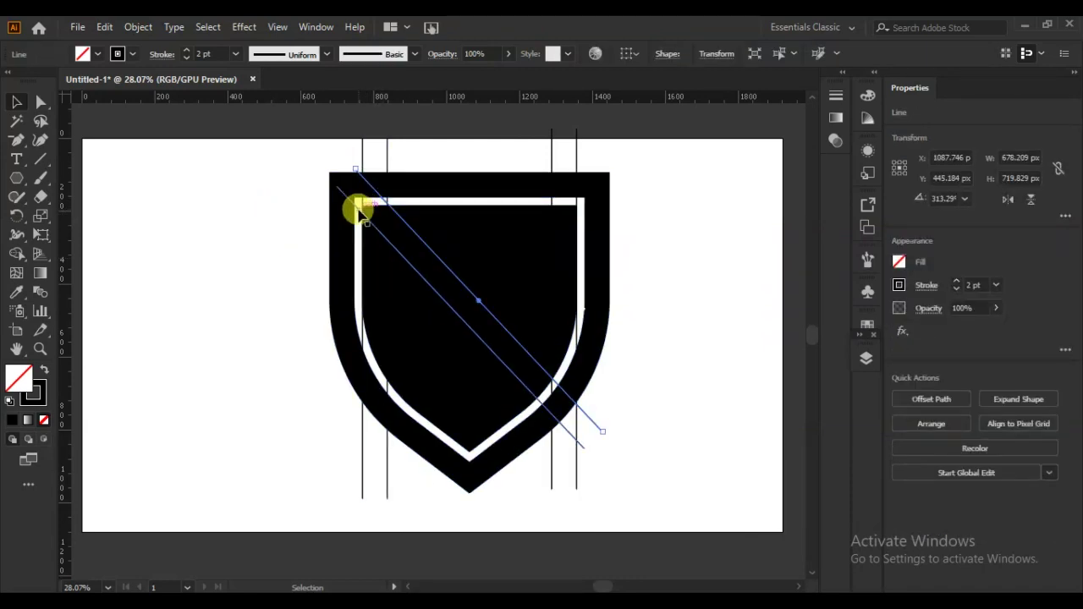
pyautogui.keyDown('shift'); pyautogui.click(359, 213); pyautogui.keyUp('shift')
pyautogui.rightClick(359, 212)
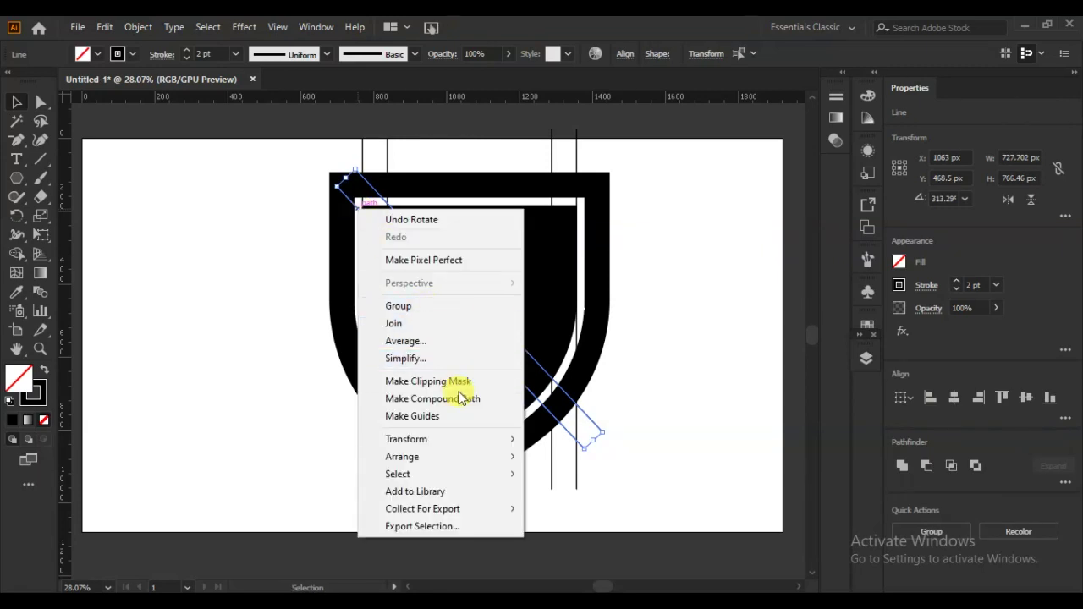
pyautogui.moveTo(464, 449)
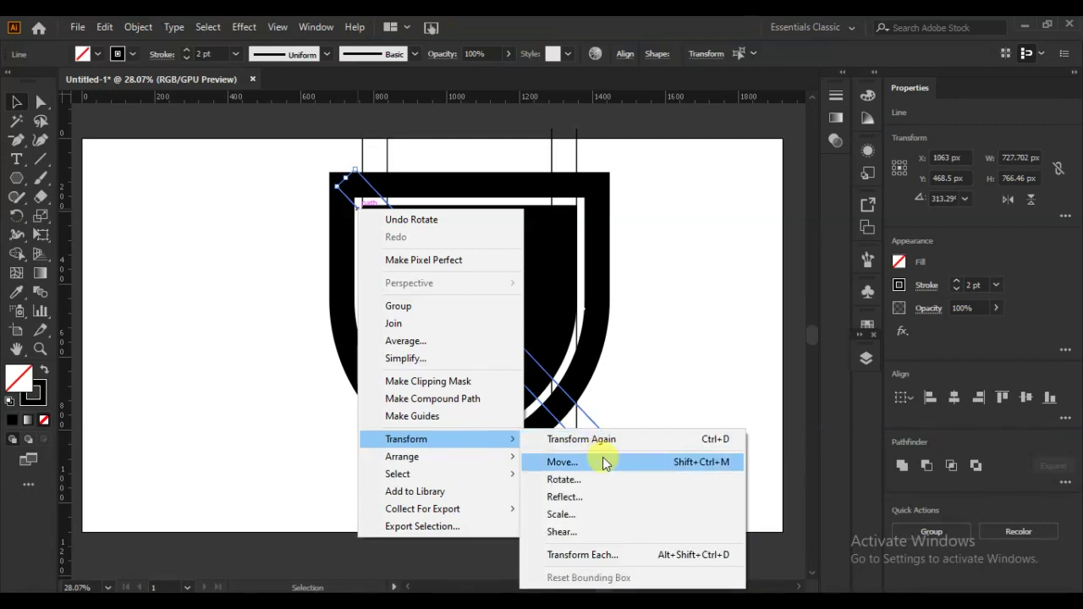
pyautogui.click(623, 498)
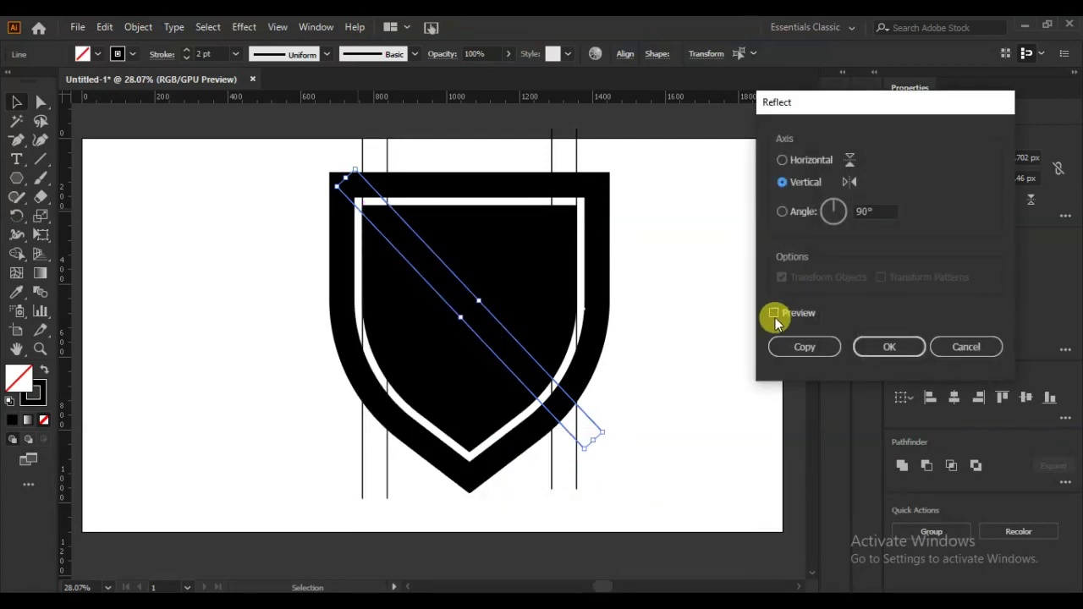
pyautogui.click(773, 314)
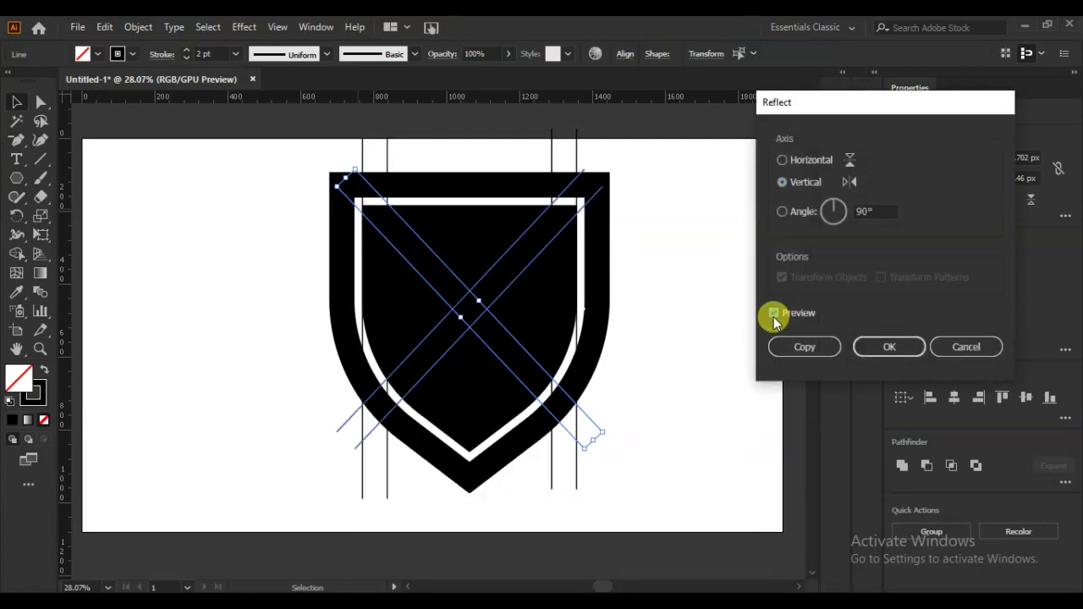
pyautogui.click(805, 349)
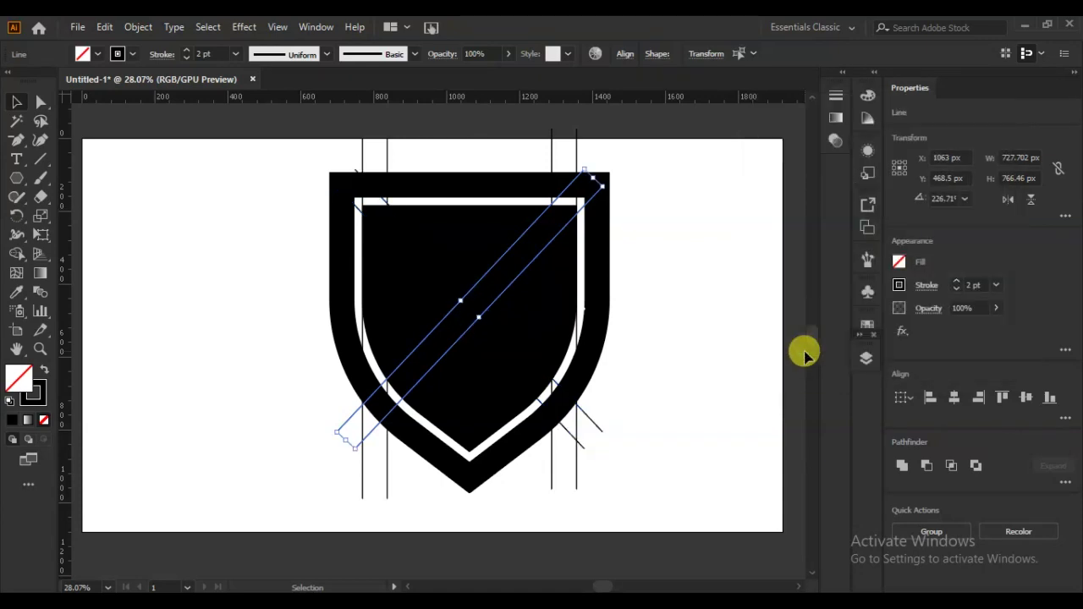
# Step: Select the shield and all lines, and merge the side strips and upper diagonal bands into one M shape with Shape Builder
pyautogui.moveTo(661, 170); pyautogui.dragTo(264, 470)
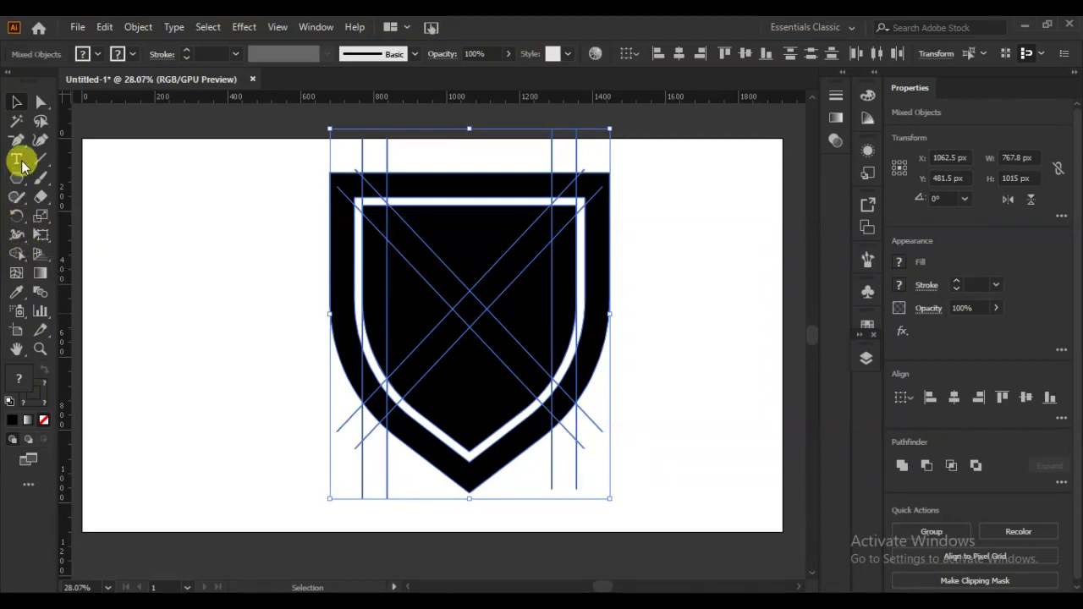
pyautogui.click(16, 253)
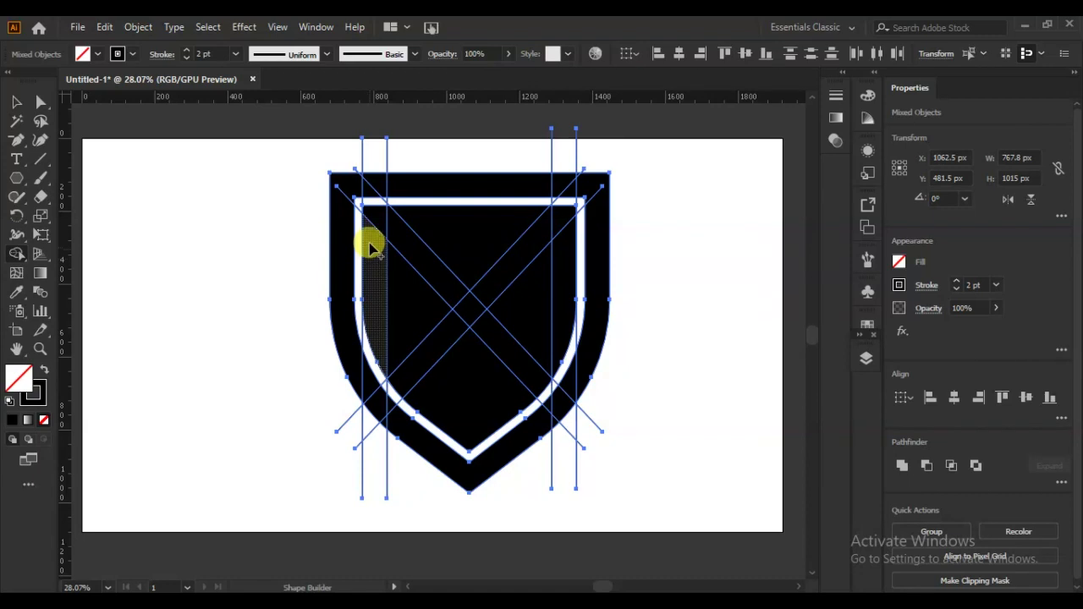
pyautogui.moveTo(381, 216)
pyautogui.mouseDown()
pyautogui.moveTo(460, 297)
pyautogui.moveTo(479, 293)
pyautogui.moveTo(552, 218)
pyautogui.moveTo(562, 285)
pyautogui.mouseUp()
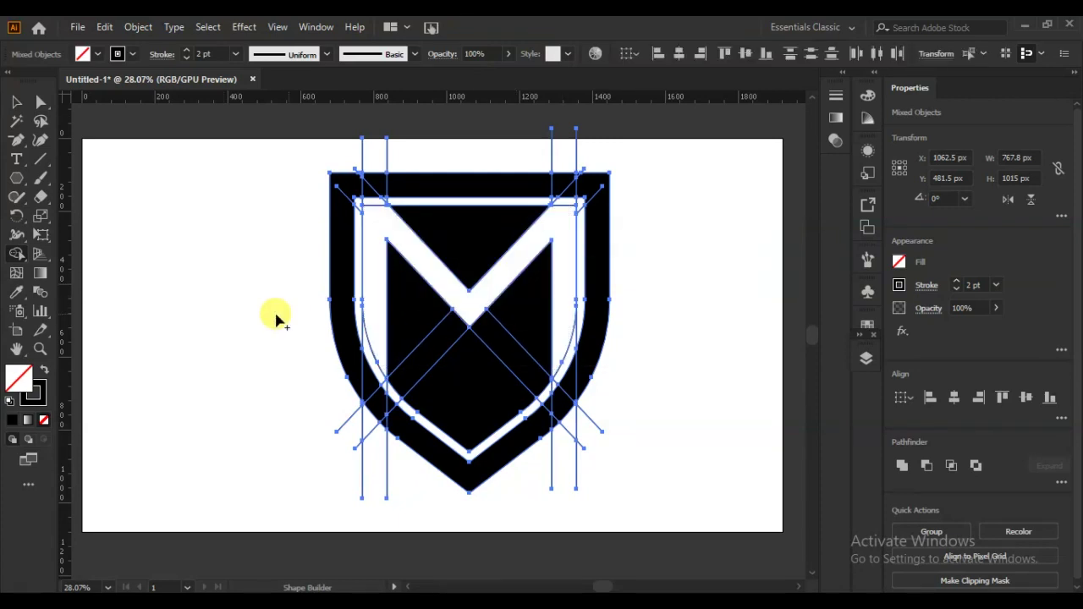
# Step: Swap fill and stroke on the selected artwork and fill the M region solid black with Shape Builder
pyautogui.click(19, 103)
pyautogui.hotkey('ctrl', 'a')
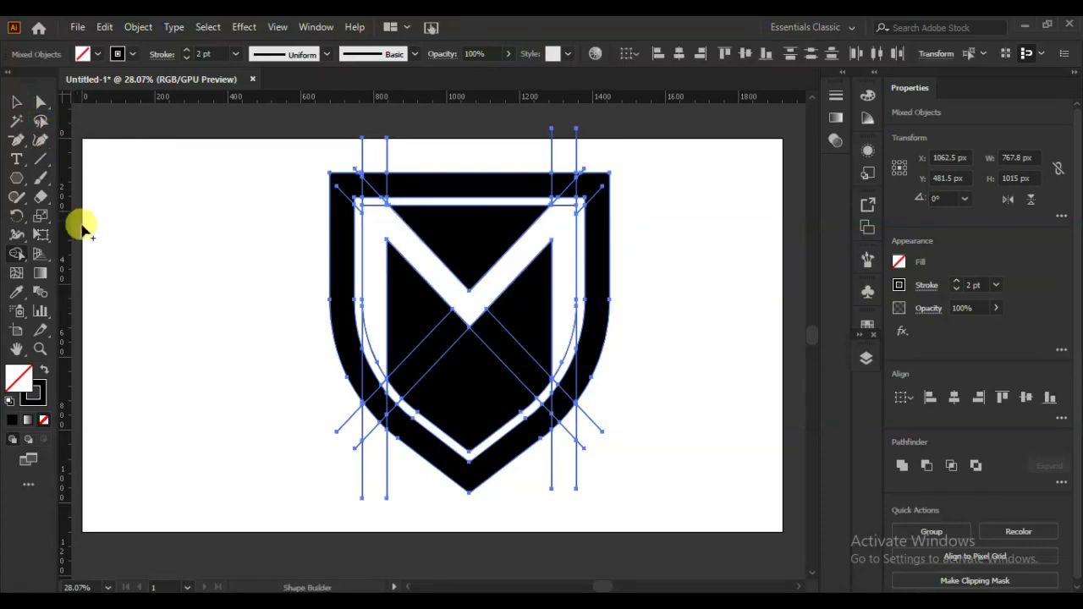
pyautogui.click(18, 256)
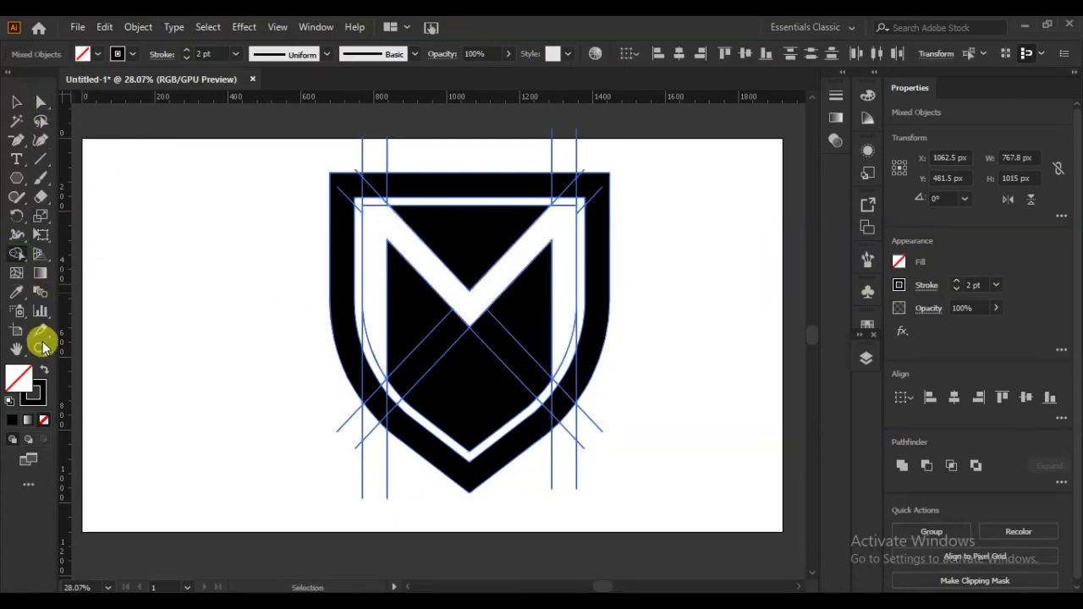
pyautogui.click(44, 370)
pyautogui.click(370, 285)
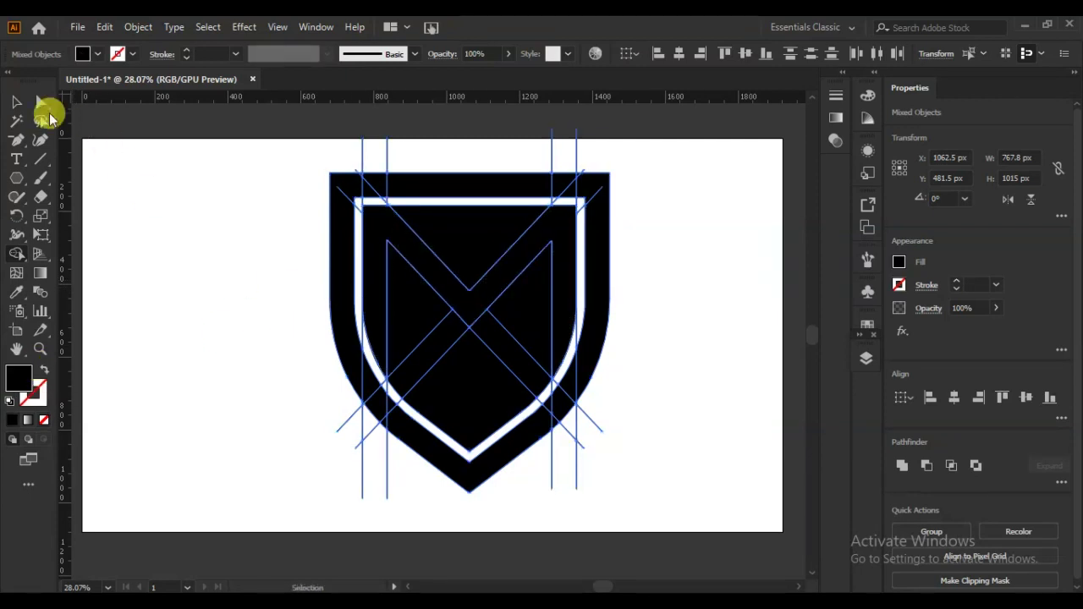
# Step: Select all the leftover construction lines by their shared stroke with the Magic Wand and delete them
pyautogui.click(17, 104)
pyautogui.click(168, 260)
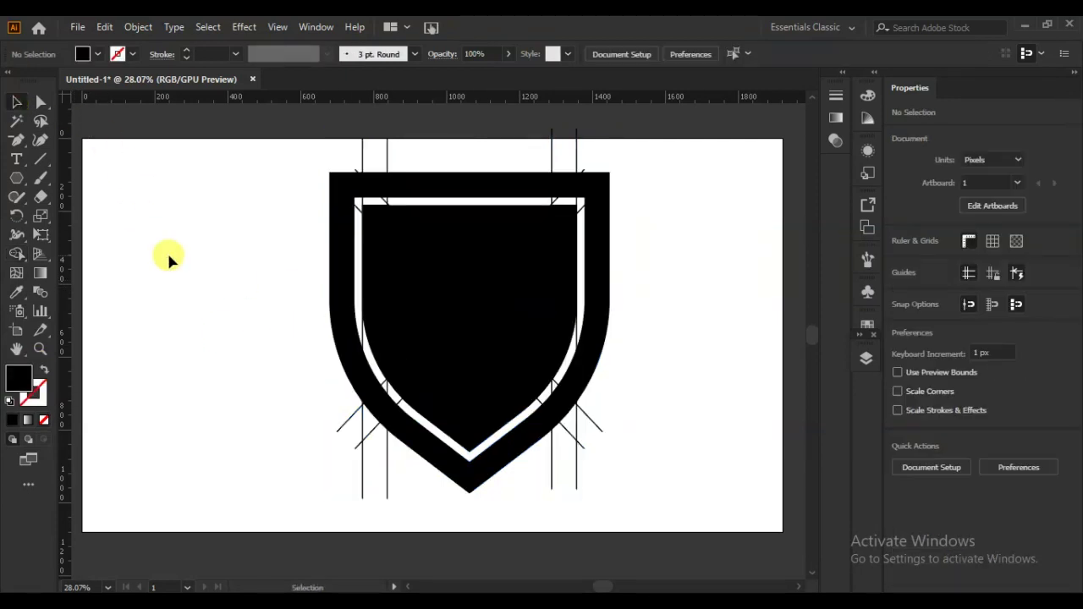
pyautogui.click(18, 123)
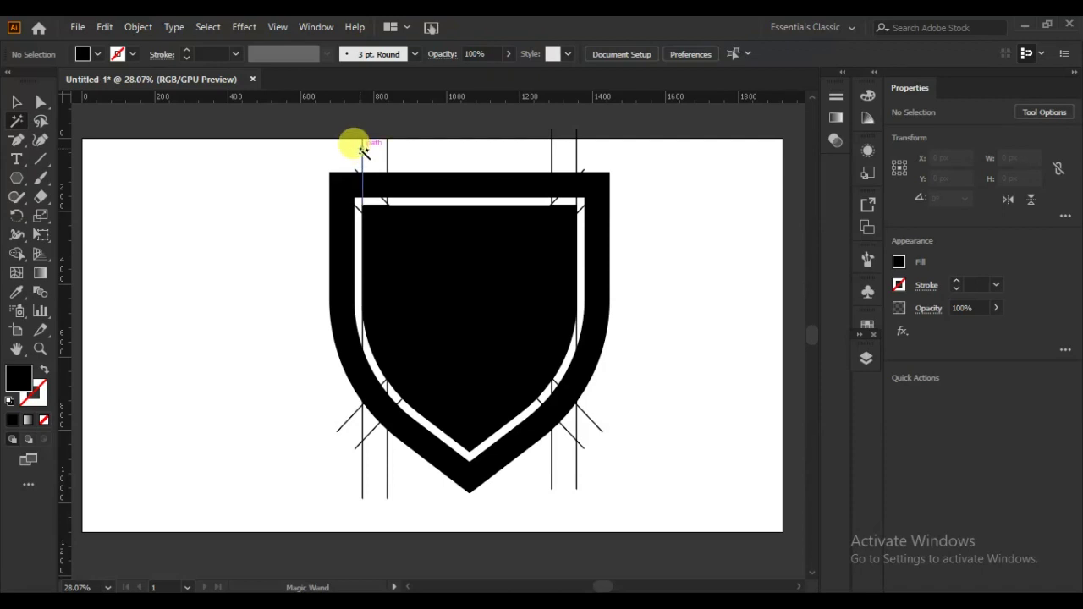
pyautogui.click(363, 150)
pyautogui.press('Delete')
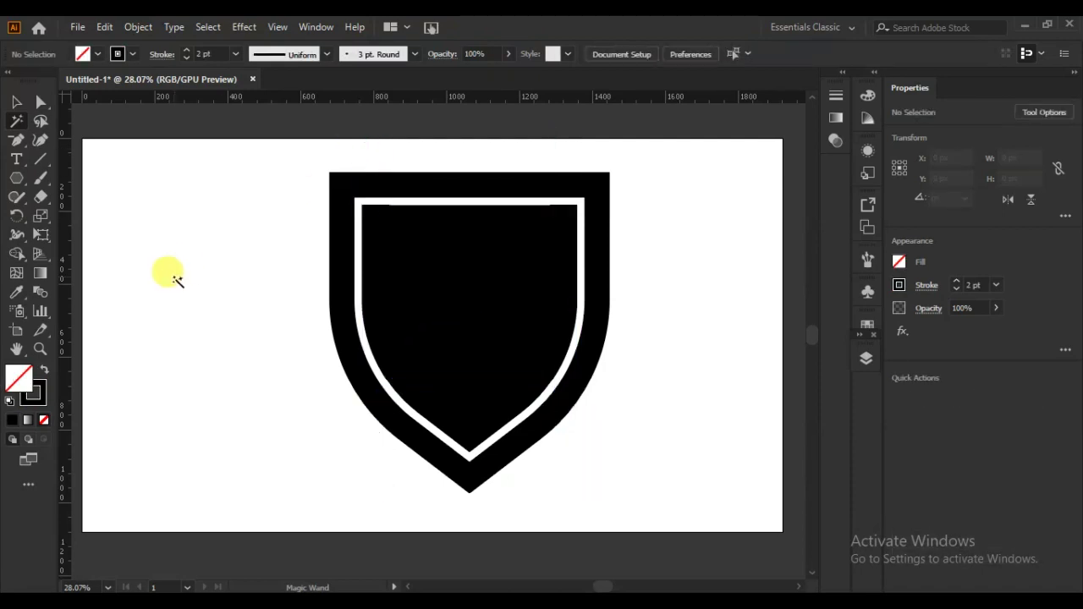
# Step: Delete the black pieces below and above the M so only the letter remains inside the shield border
pyautogui.click(17, 103)
pyautogui.click(41, 107)
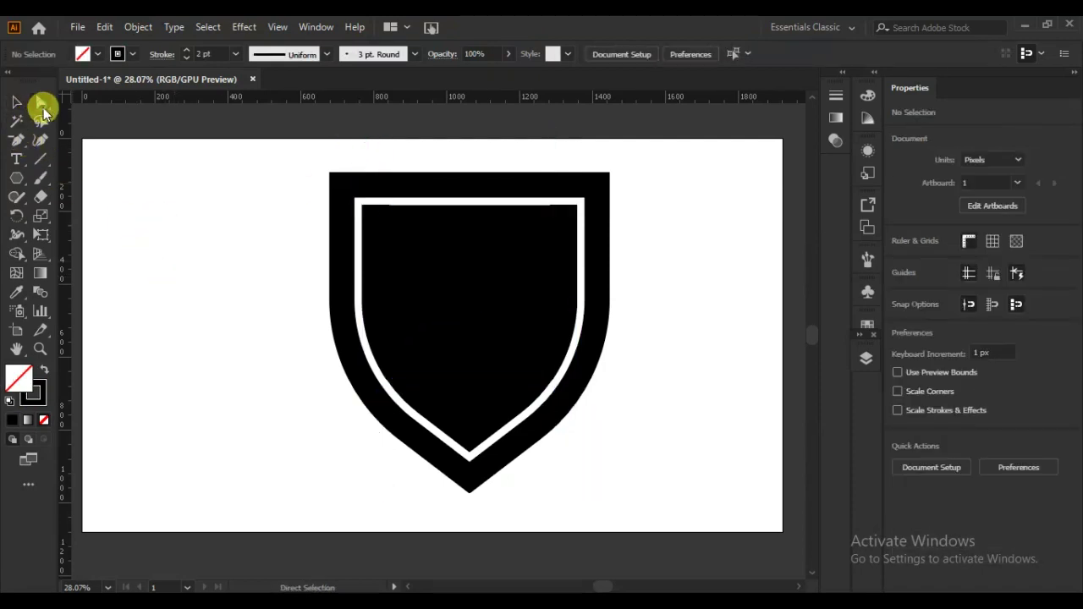
pyautogui.click(17, 105)
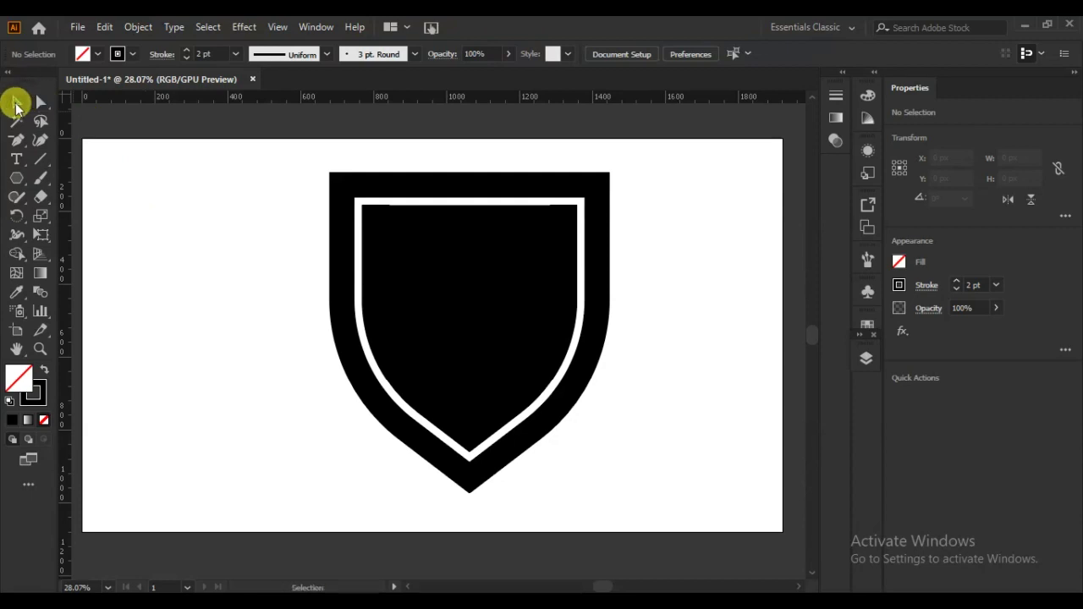
pyautogui.click(434, 397)
pyautogui.press('Delete')
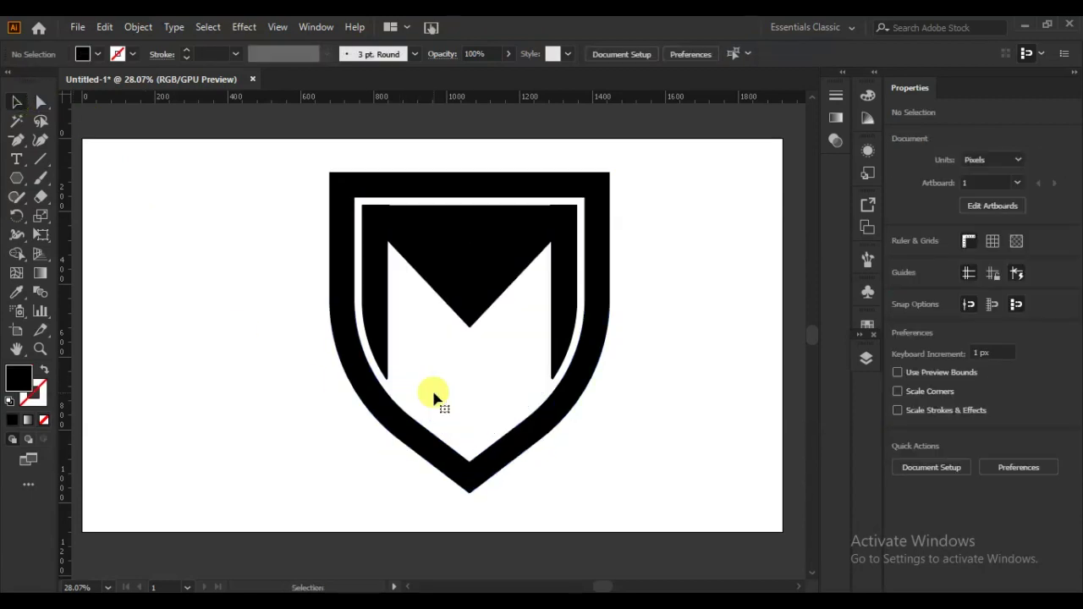
pyautogui.click(455, 235)
pyautogui.press('Delete')
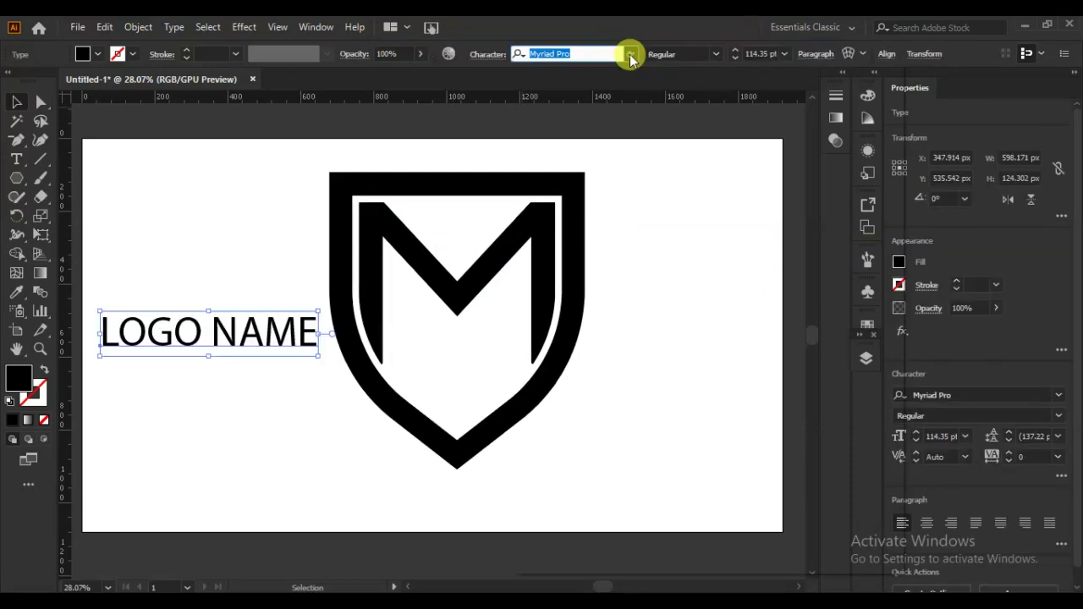
# Step: Set the LOGO NAME text in the JAVATA font at 67 pt and place it between the legs of the M
pyautogui.click(631, 53)
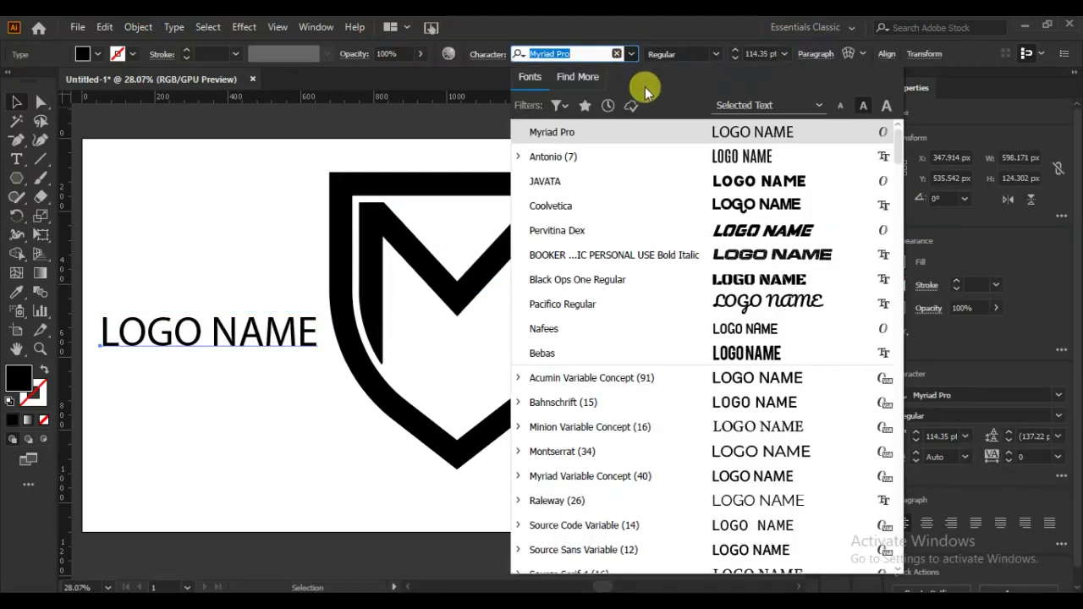
pyautogui.click(741, 185)
pyautogui.moveTo(302, 331); pyautogui.dragTo(496, 341)
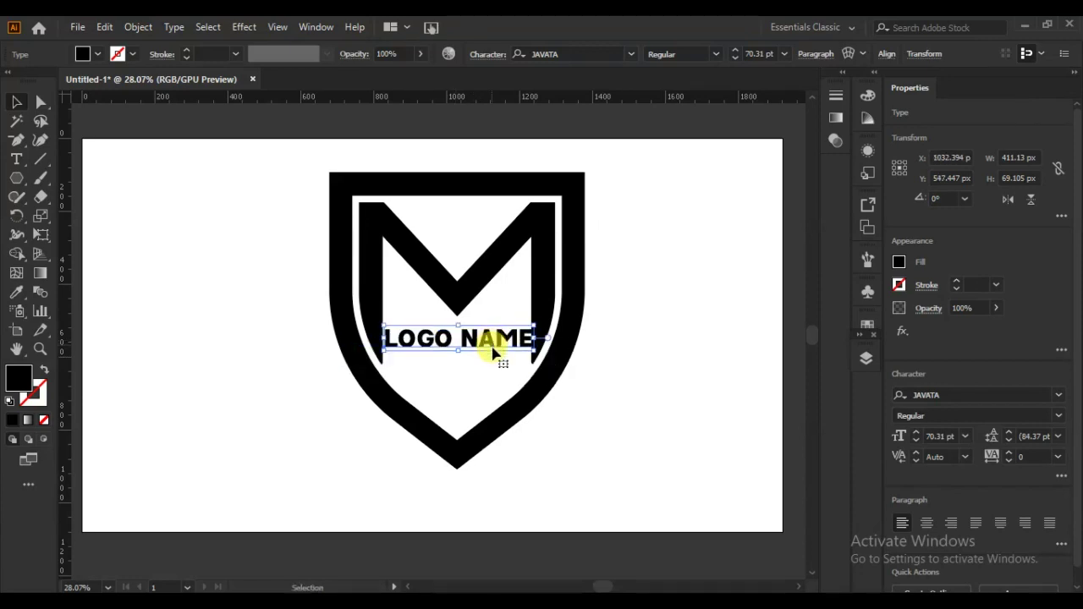
pyautogui.click(917, 441)
pyautogui.click(642, 434)
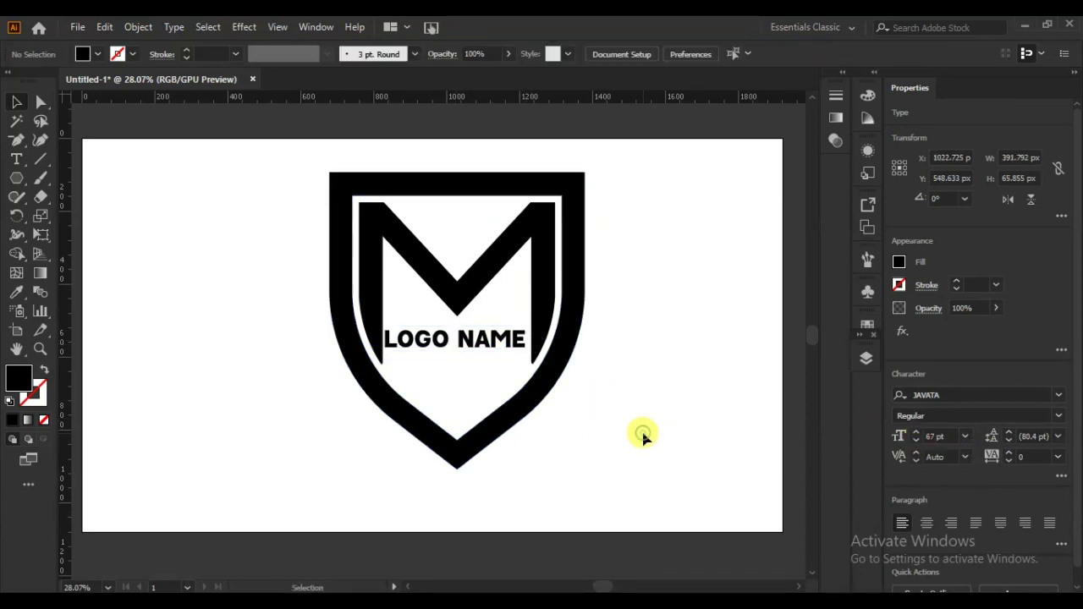
# Step: Nudge the LOGO NAME text 6 px to the right to center it between the legs of the M
pyautogui.click(500, 342)
pyautogui.press('Right')
pyautogui.press('Right')
pyautogui.press('Right')
pyautogui.press('Right')
pyautogui.press('Right')
pyautogui.press('Right')
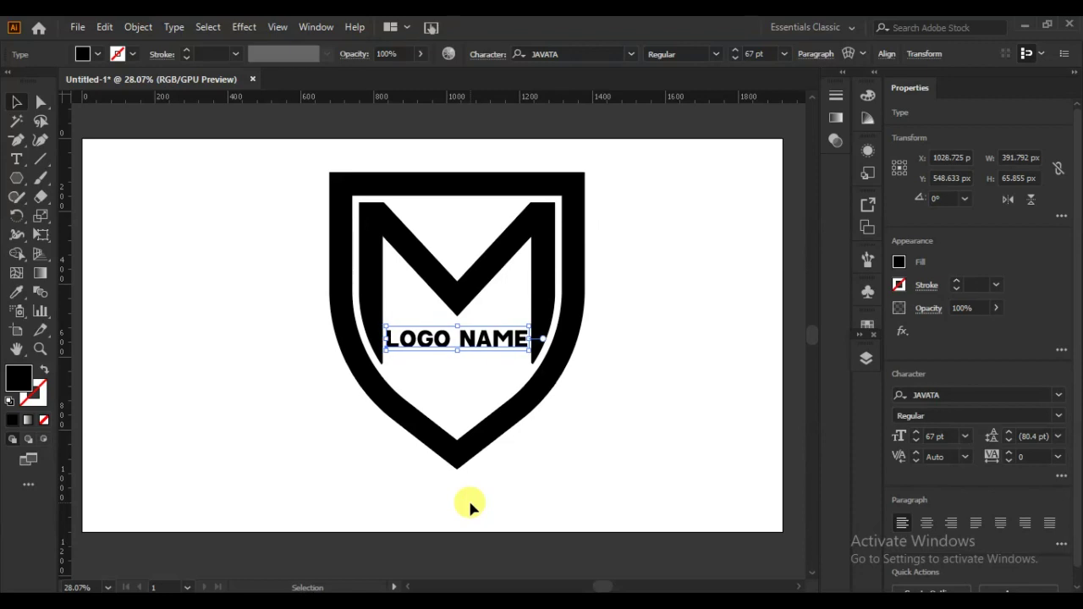
pyautogui.click(574, 430)
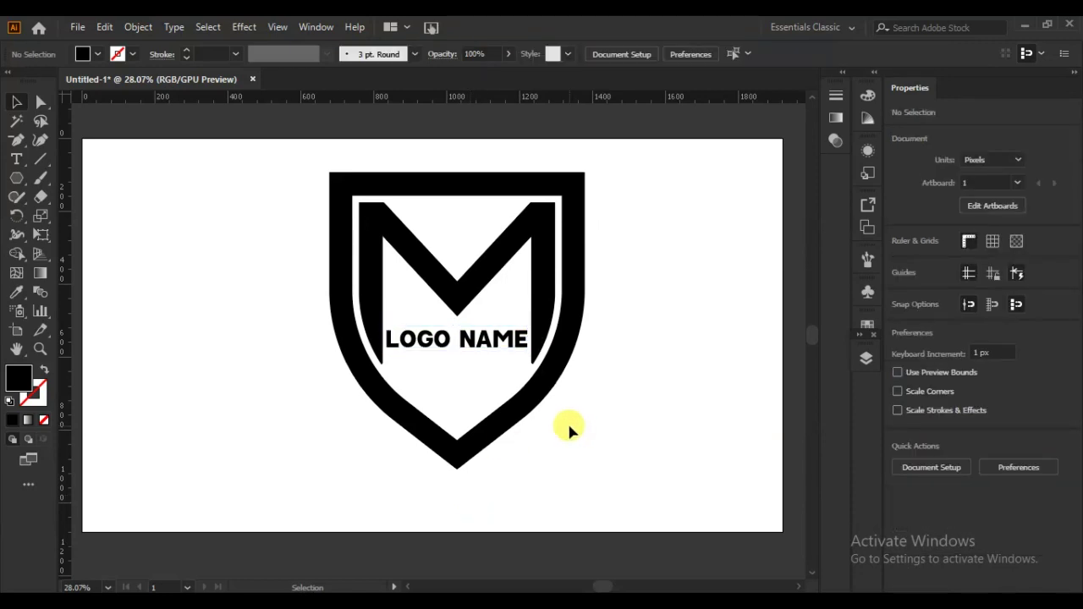
# Step: Create a solid black shape from the interior of the shield border with Shape Builder
pyautogui.click(404, 181)
pyautogui.click(16, 255)
pyautogui.click(449, 389)
pyautogui.click(16, 101)
pyautogui.click(180, 276)
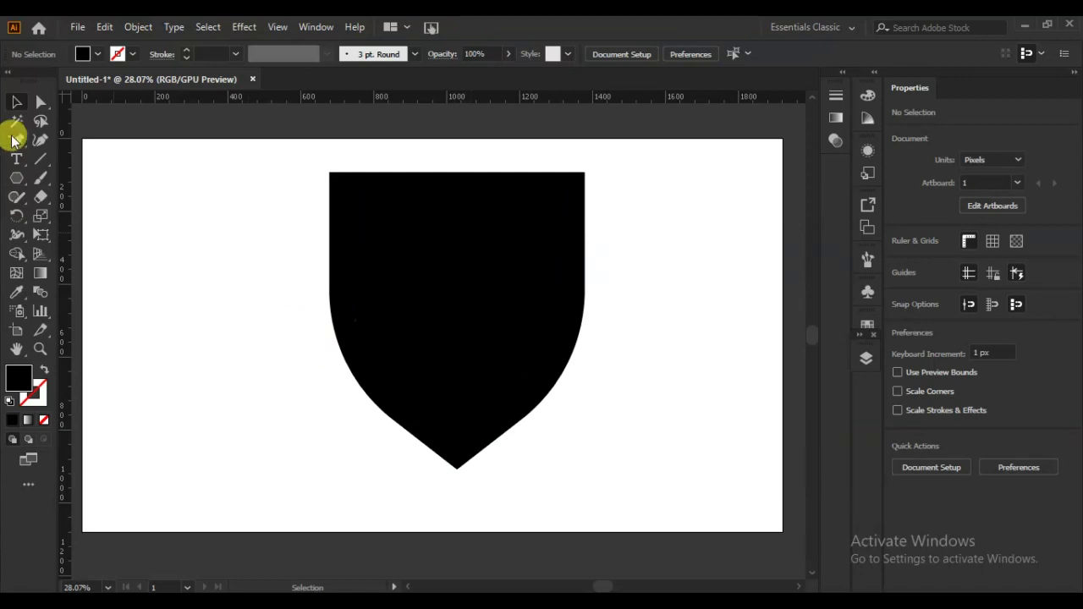
# Step: Offset the interior shield shape by -22 px and delete the larger original to leave a gap inside the border
pyautogui.click(476, 318)
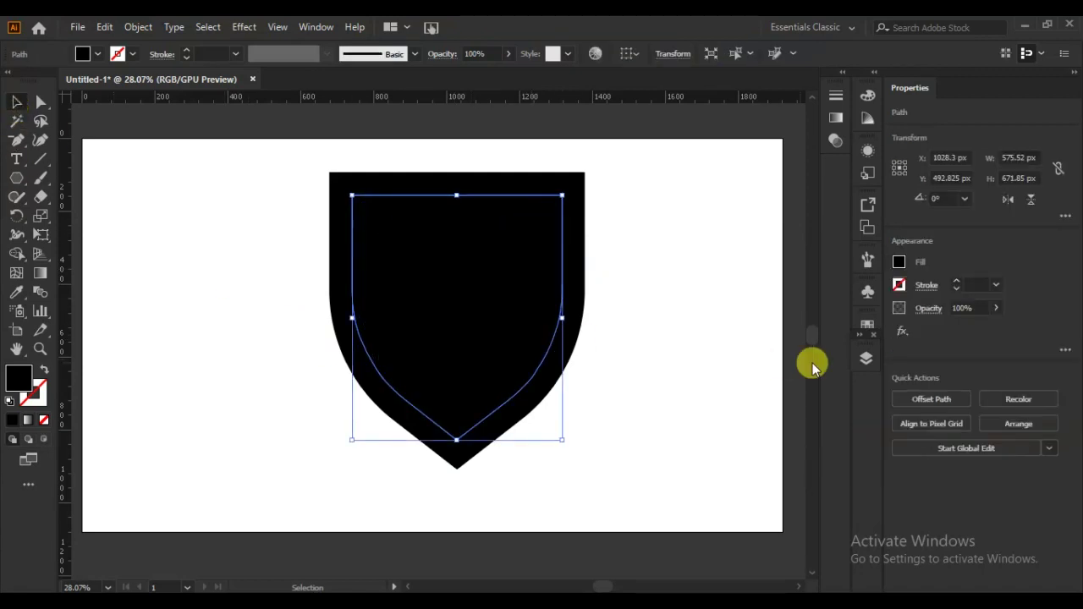
pyautogui.click(931, 406)
pyautogui.click(666, 356)
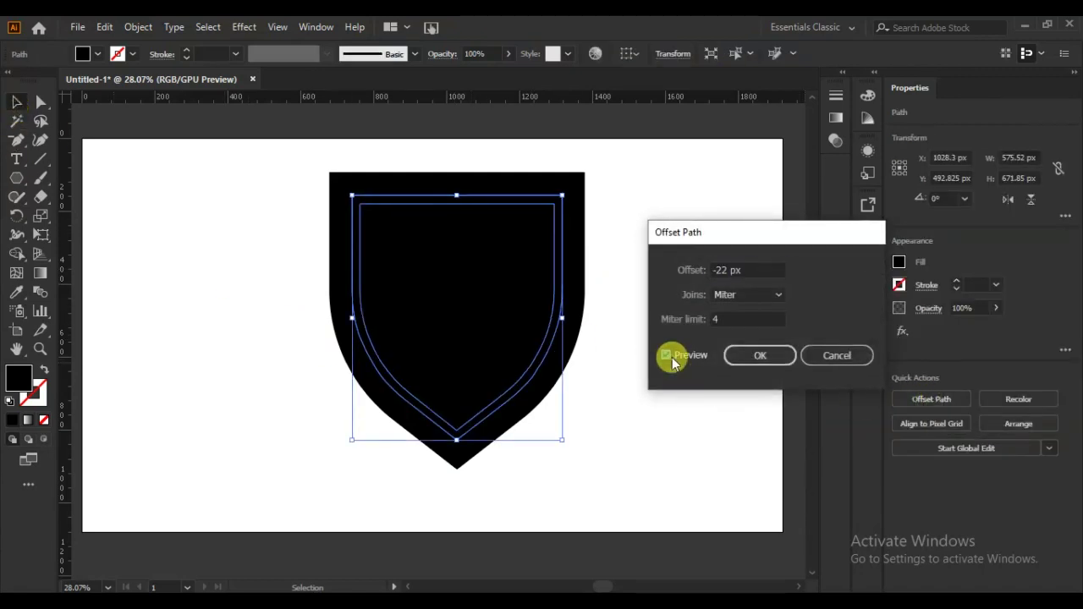
pyautogui.click(752, 356)
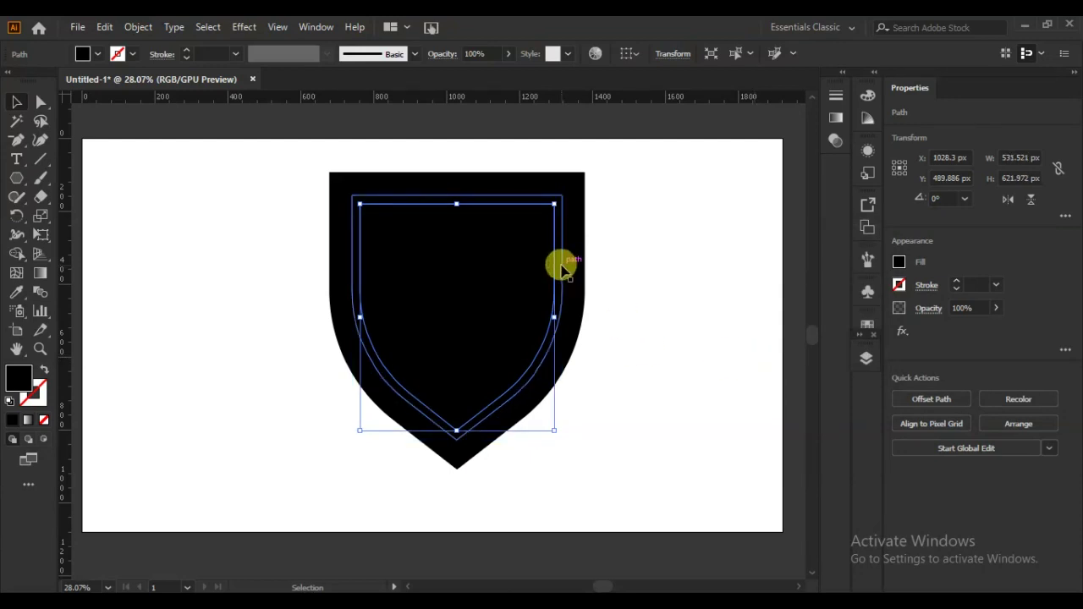
pyautogui.click(562, 269)
pyautogui.press('Delete')
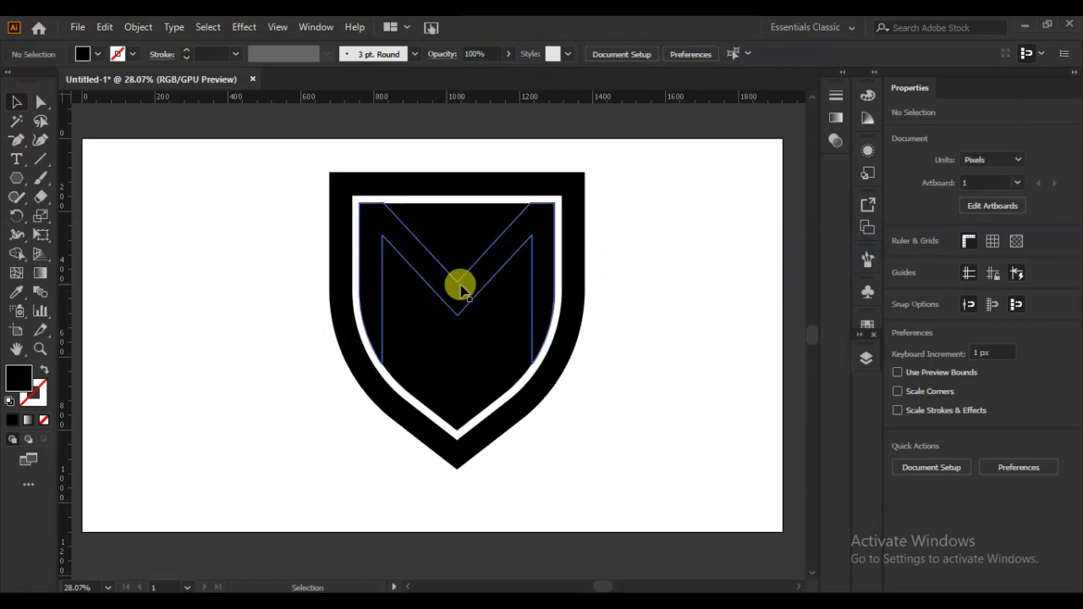
# Step: Send the inner black shield behind the M and the LOGO NAME text with Send to Back
pyautogui.click(454, 281)
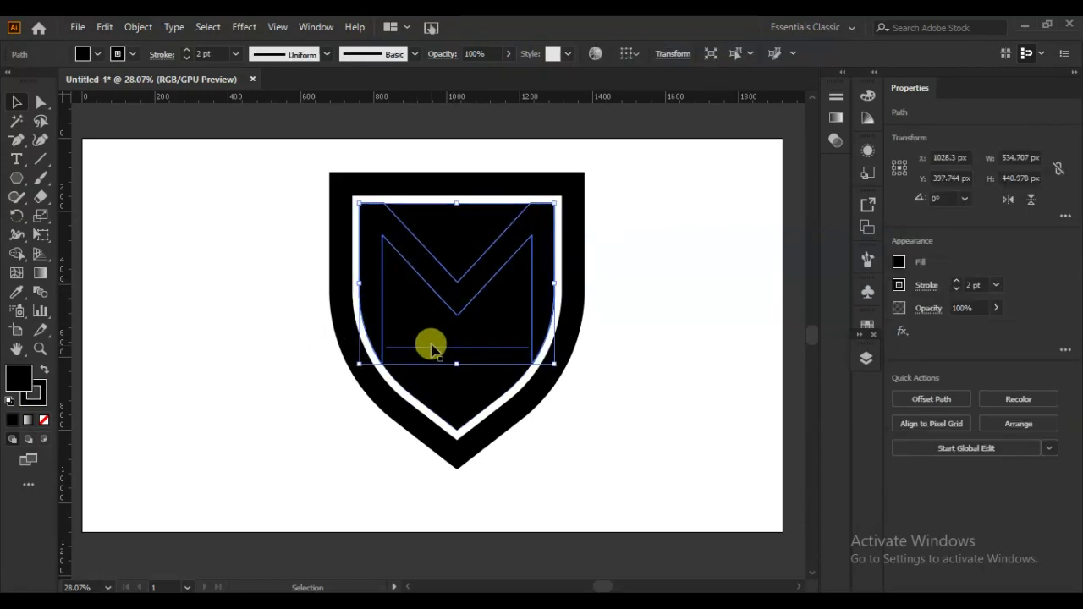
pyautogui.click(432, 347)
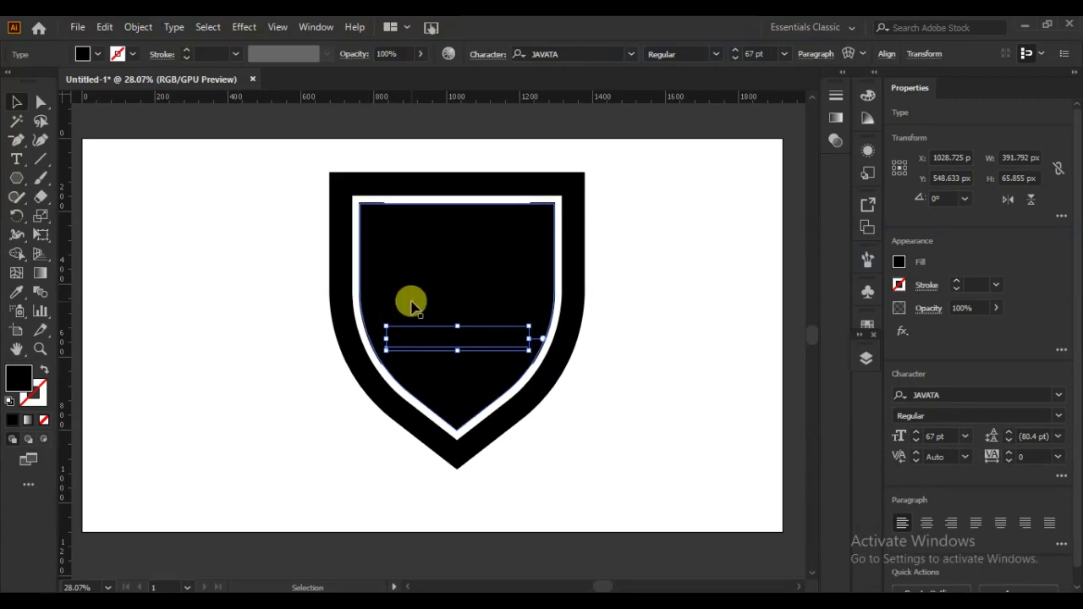
pyautogui.click(412, 305)
pyautogui.rightClick(413, 305)
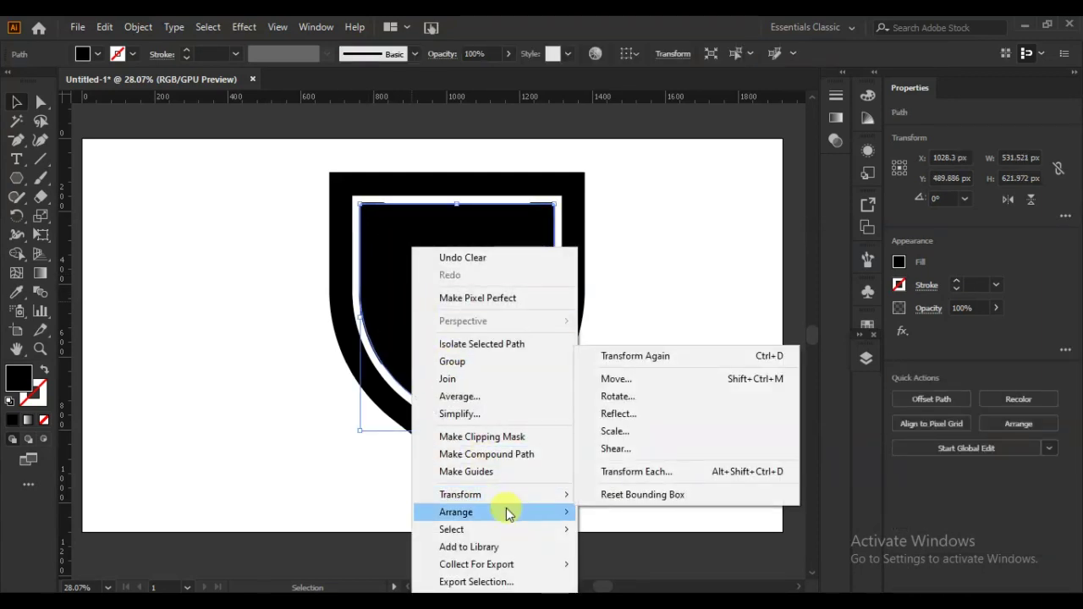
pyautogui.moveTo(508, 513)
pyautogui.click(689, 565)
pyautogui.click(686, 441)
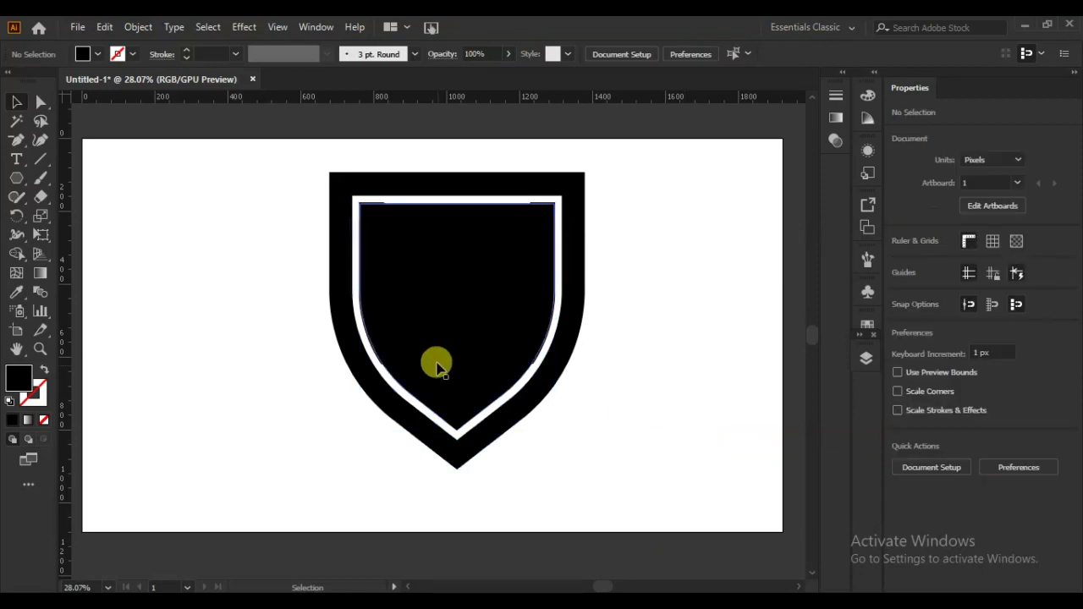
# Step: Fill the M shape inside the shield with yellow
pyautogui.click(370, 280)
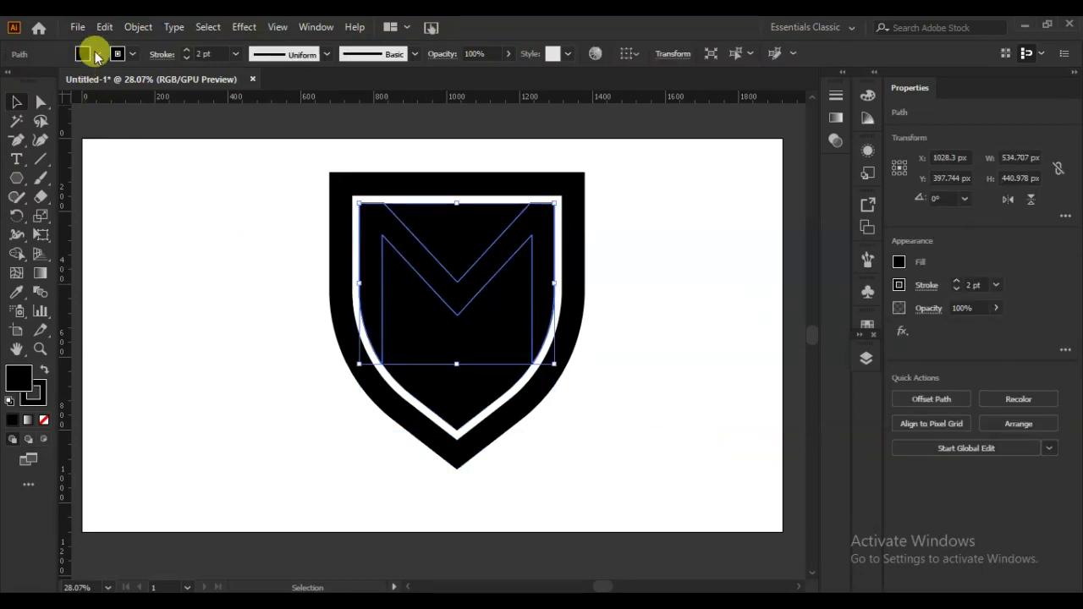
pyautogui.click(96, 56)
pyautogui.click(58, 77)
pyautogui.click(198, 267)
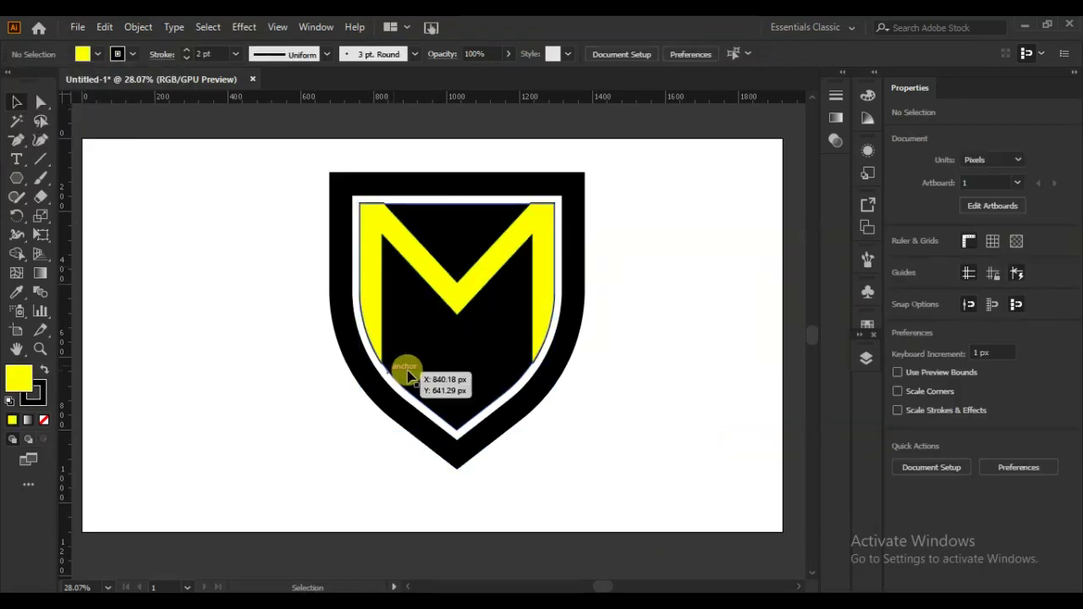
# Step: Fill the LOGO NAME text with yellow
pyautogui.click(430, 333)
pyautogui.click(92, 54)
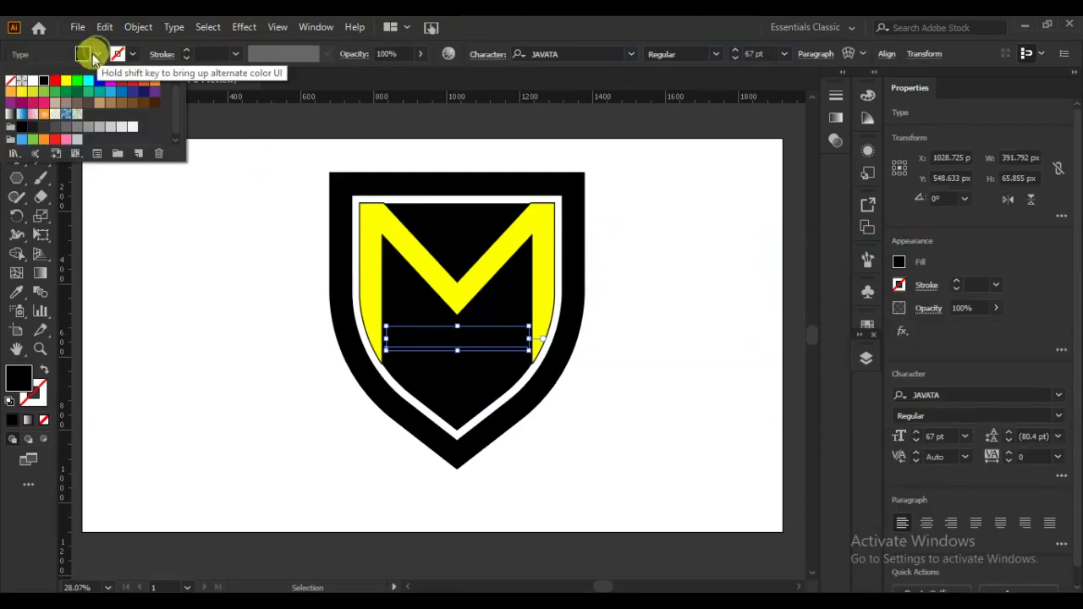
pyautogui.click(66, 81)
pyautogui.click(222, 314)
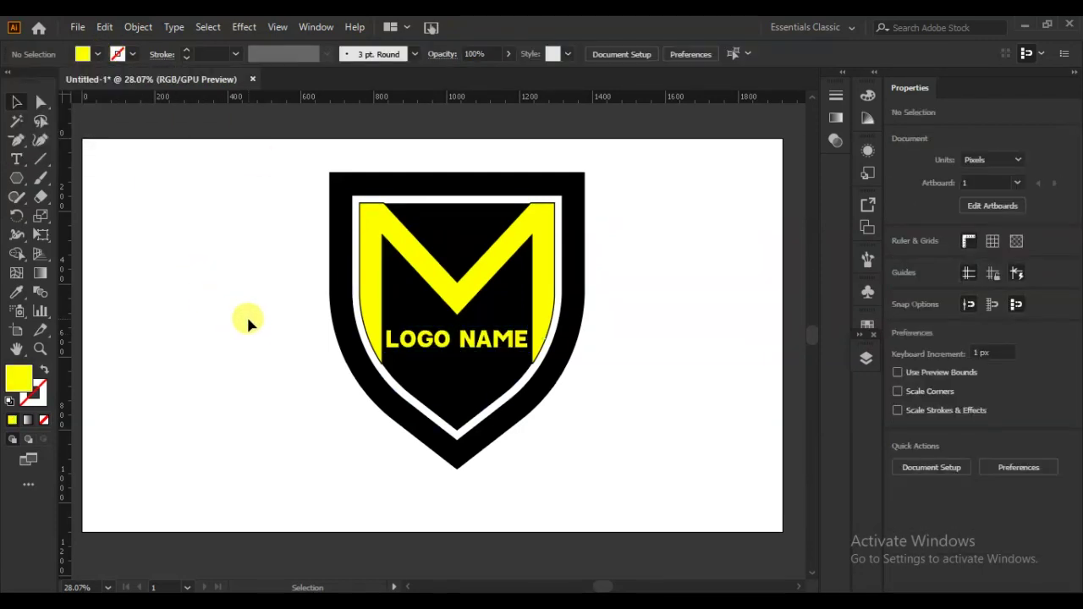
# Step: Draw a yellow rectangle about 744 by 93 px across the full width of the shield over the LOGO NAME text
pyautogui.click(452, 354)
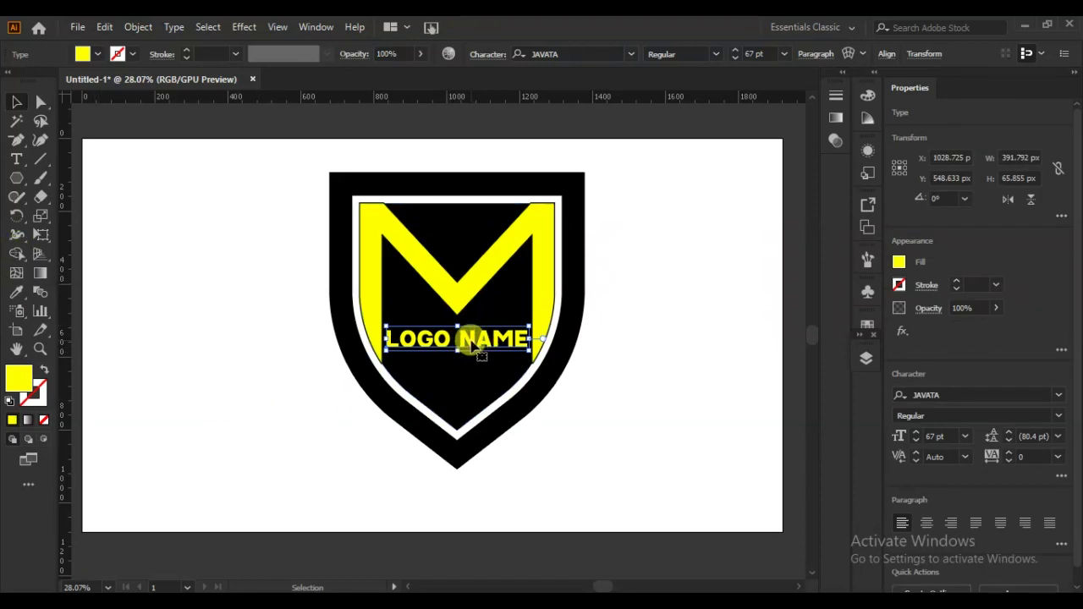
pyautogui.click(15, 178)
pyautogui.click(49, 181)
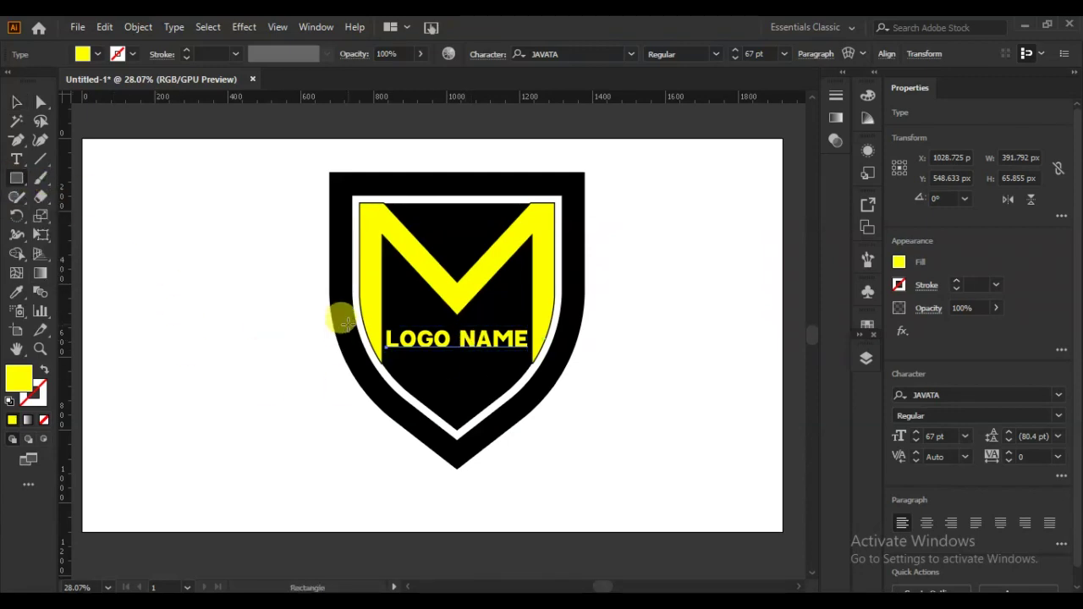
pyautogui.moveTo(325, 314); pyautogui.dragTo(597, 349)
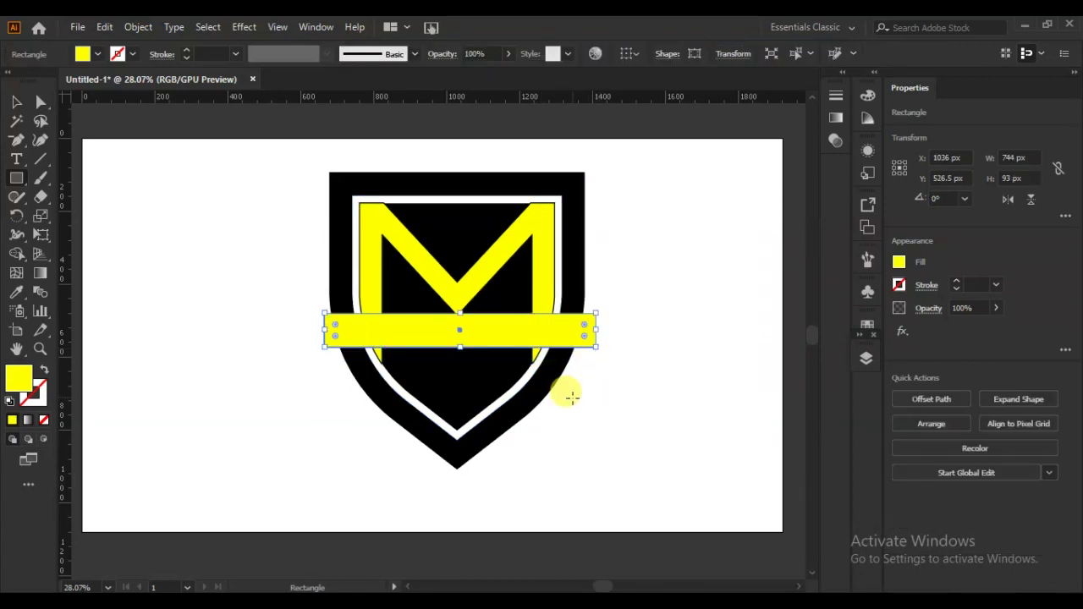
# Step: Nudge the rectangle down about 12 px to line it up with the LOGO NAME text
pyautogui.press('Down')
pyautogui.press('Down')
pyautogui.press('Down')
pyautogui.press('Down')
pyautogui.press('Down')
pyautogui.press('Down')
pyautogui.press('Down')
pyautogui.press('Down')
pyautogui.press('Down')
pyautogui.press('Down')
pyautogui.press('Down')
pyautogui.press('Down')
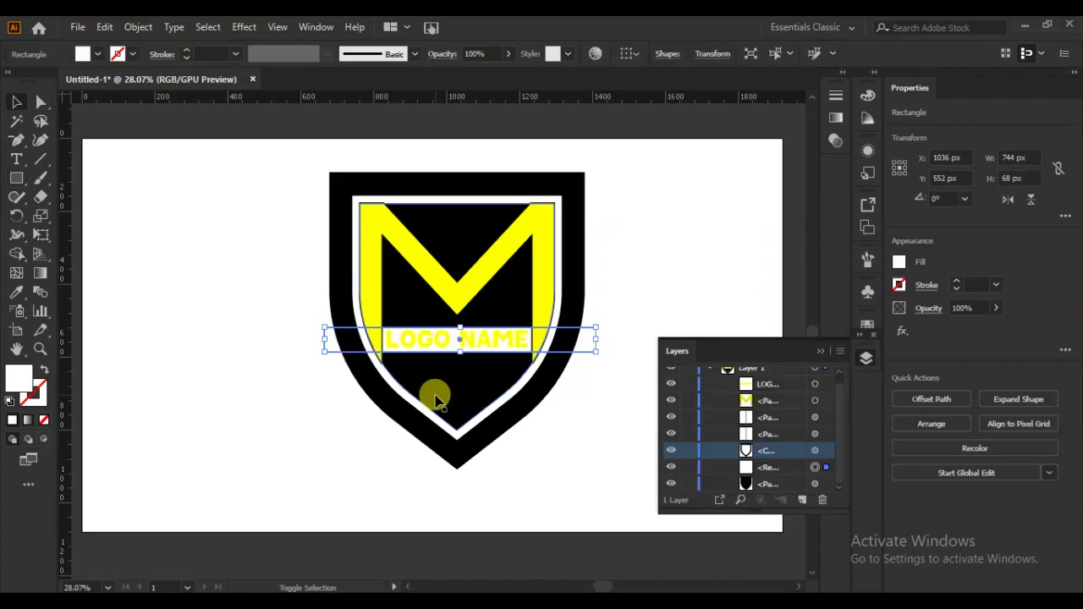
# Step: Cut the inner black shield along the white band with Shape Builder, removing the black area above it and the band pieces
pyautogui.keyDown('shift'); pyautogui.click(435, 397); pyautogui.keyUp('shift')
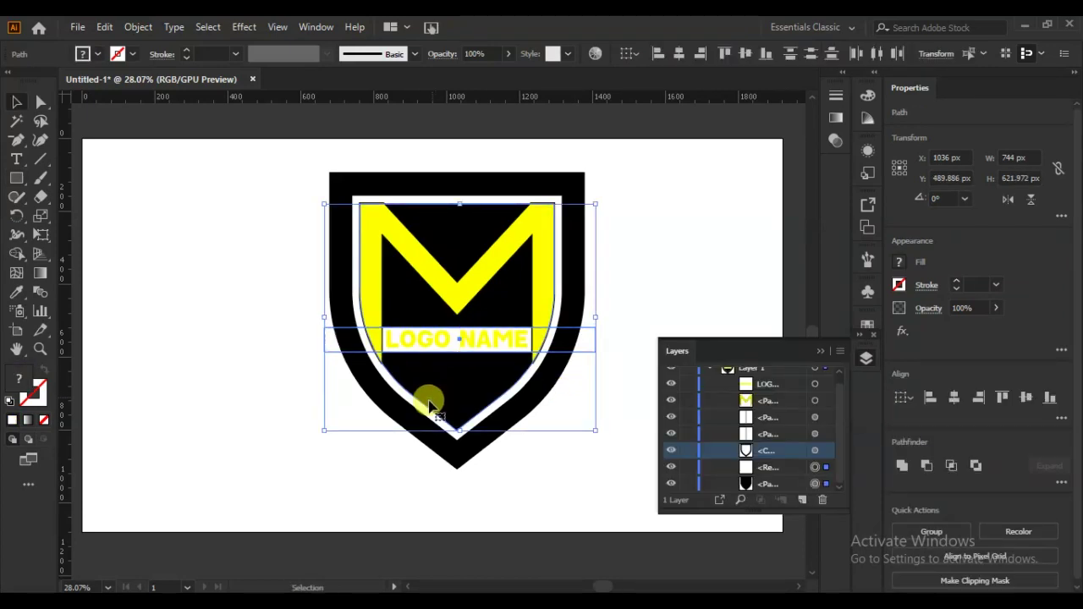
pyautogui.click(16, 253)
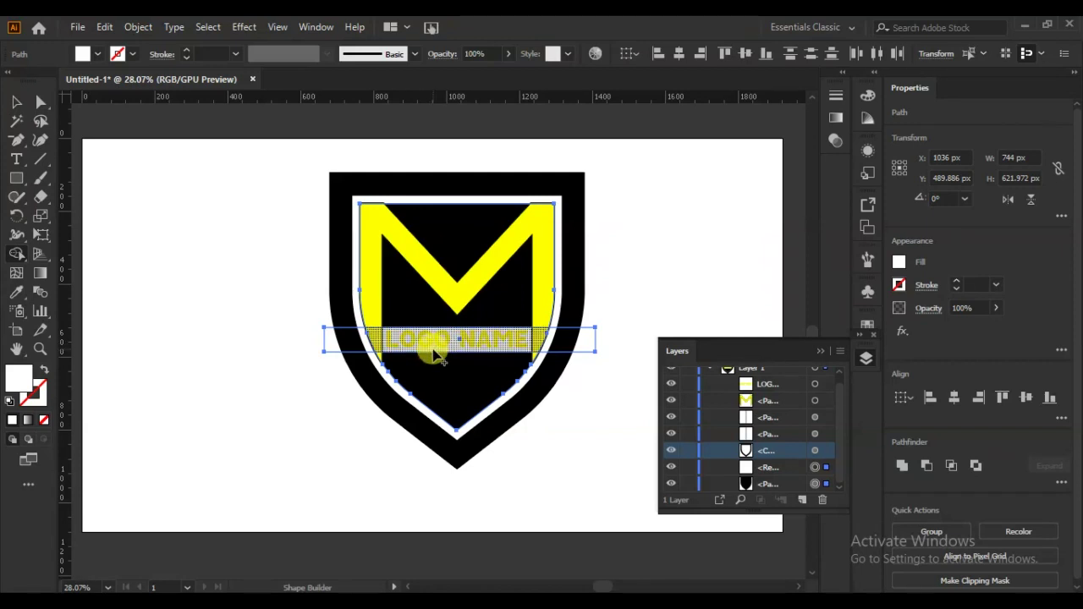
pyautogui.click(432, 354)
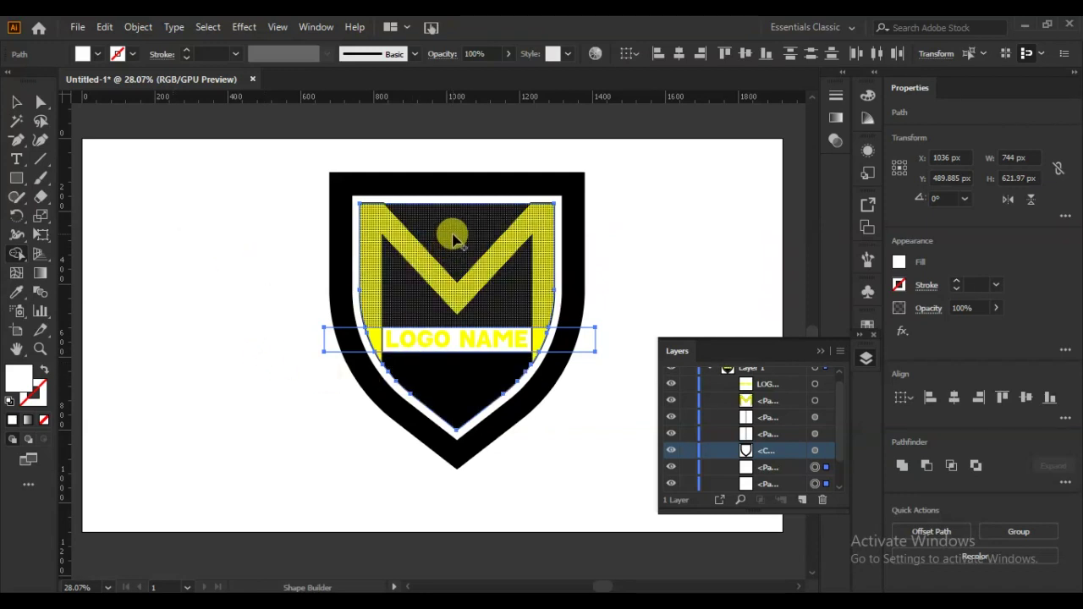
pyautogui.keyDown('alt'); pyautogui.click(453, 235); pyautogui.keyUp('alt')
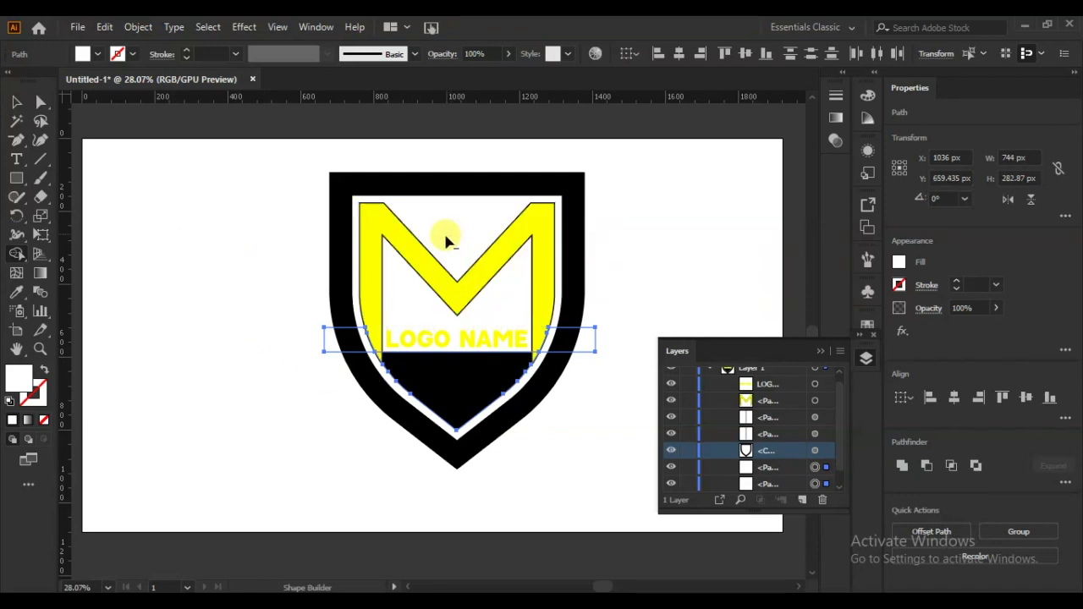
pyautogui.click(16, 104)
pyautogui.click(147, 302)
# Step: Recolour the M shape black by sampling the fill of the shield's lower section
pyautogui.click(439, 379)
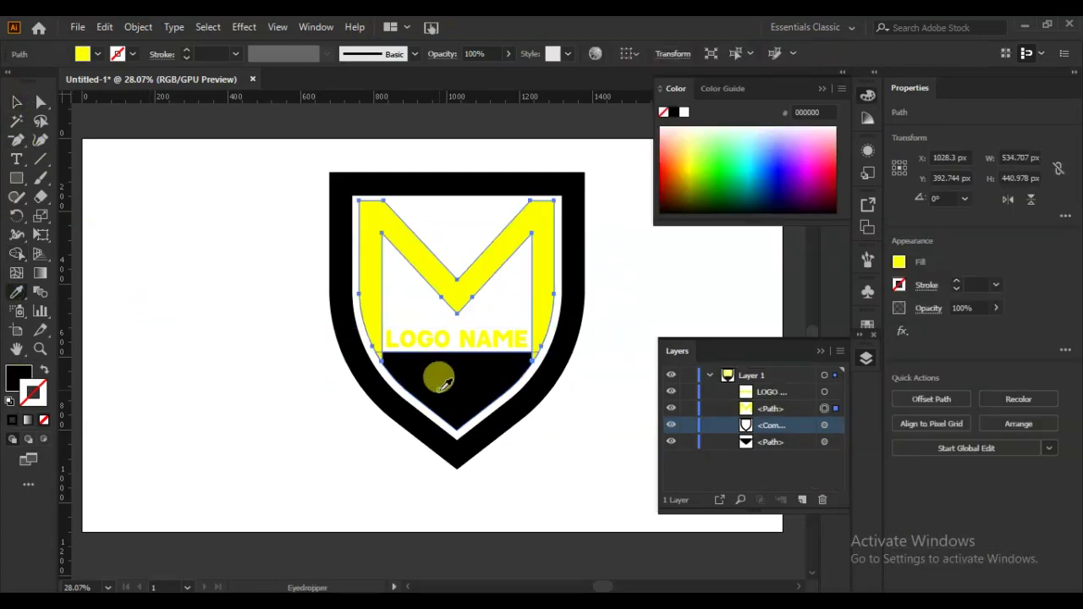
pyautogui.click(16, 103)
pyautogui.click(16, 103)
pyautogui.click(142, 350)
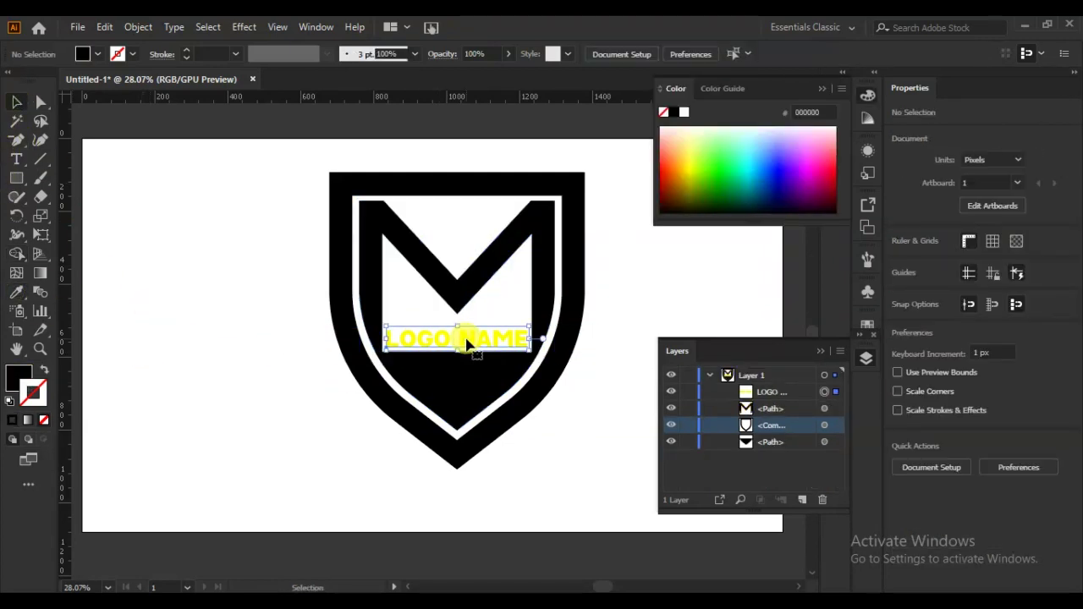
# Step: Recolour the LOGO NAME text black by sampling the fill of the shield's lower section
pyautogui.click(468, 343)
pyautogui.click(14, 298)
pyautogui.click(450, 378)
pyautogui.click(18, 105)
pyautogui.click(163, 301)
# Step: Draw a black rectangle about 335 by 110 px in the empty area to the left of the shield as the crown's base
pyautogui.click(18, 183)
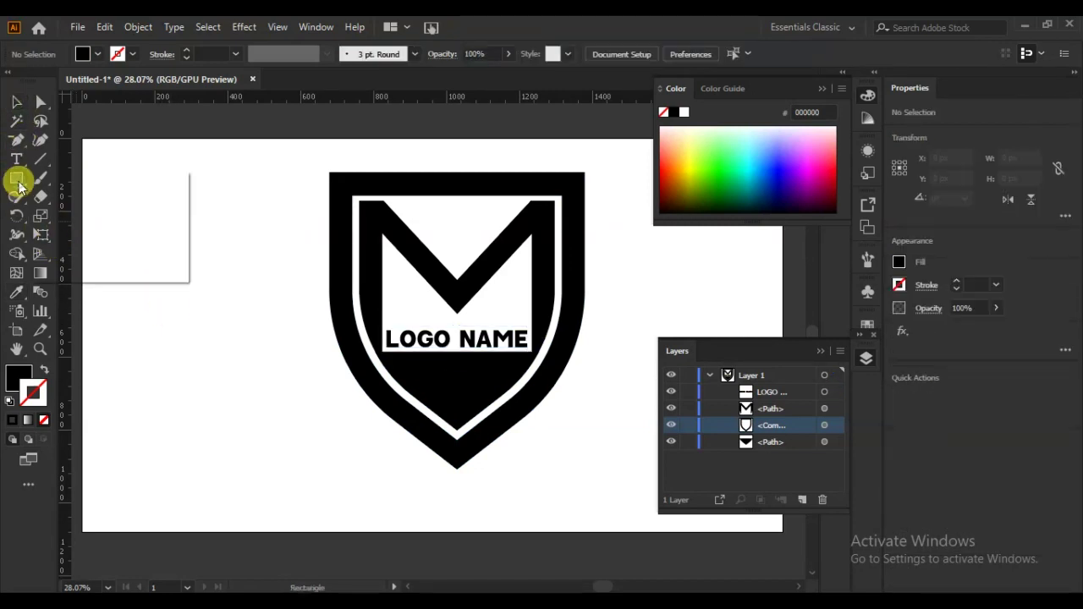
pyautogui.click(53, 184)
pyautogui.moveTo(149, 226); pyautogui.dragTo(271, 265)
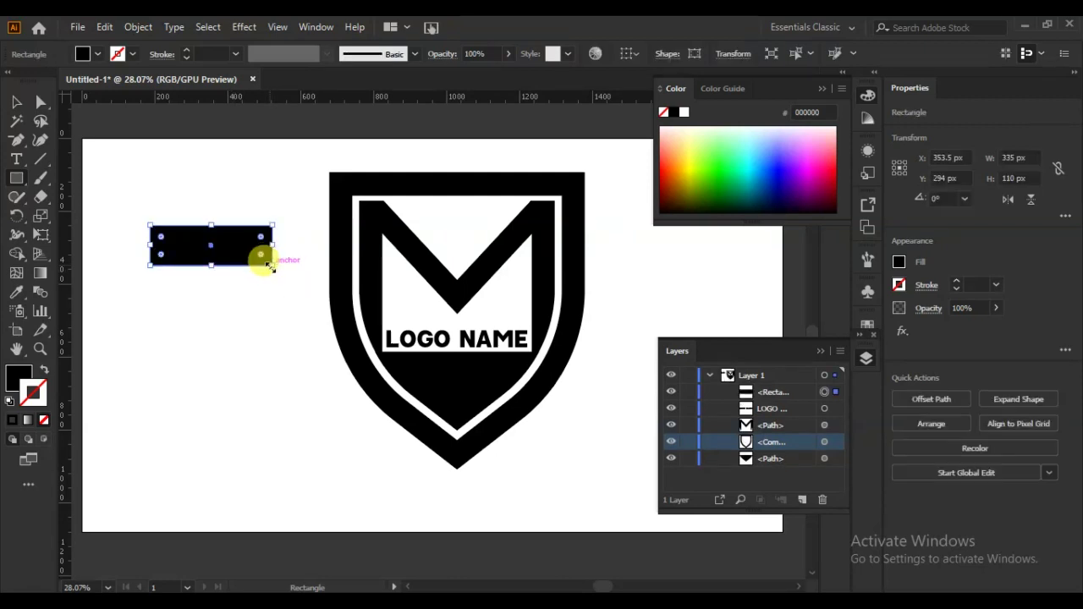
pyautogui.click(17, 179)
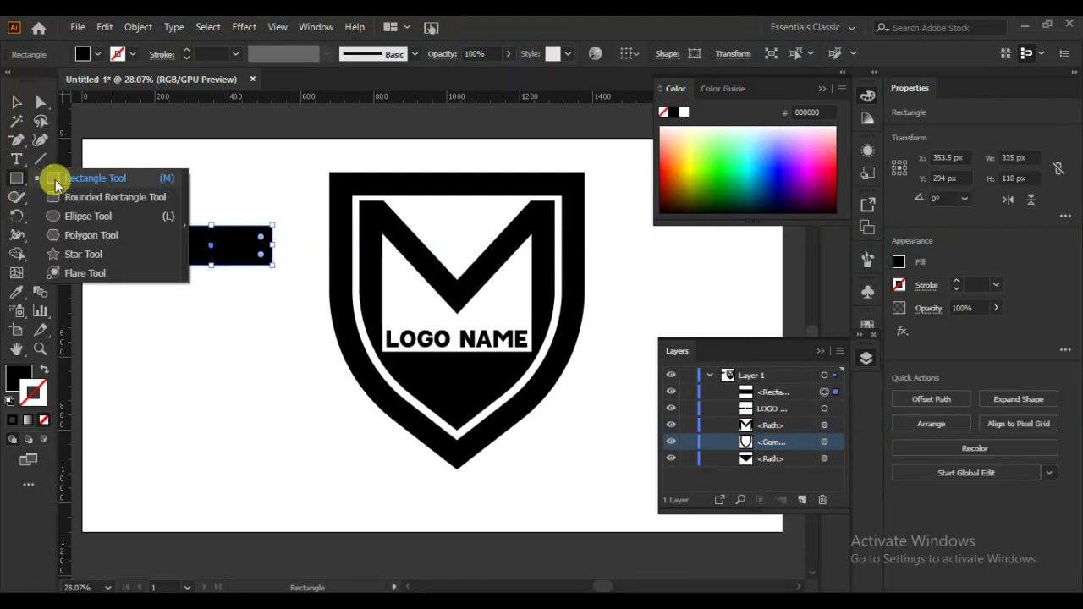
pyautogui.click(56, 183)
# Step: Draw a closed right-angled triangle about 89 by 148 px with the Pen tool, rising from the left edge of the crown's base
pyautogui.click(16, 141)
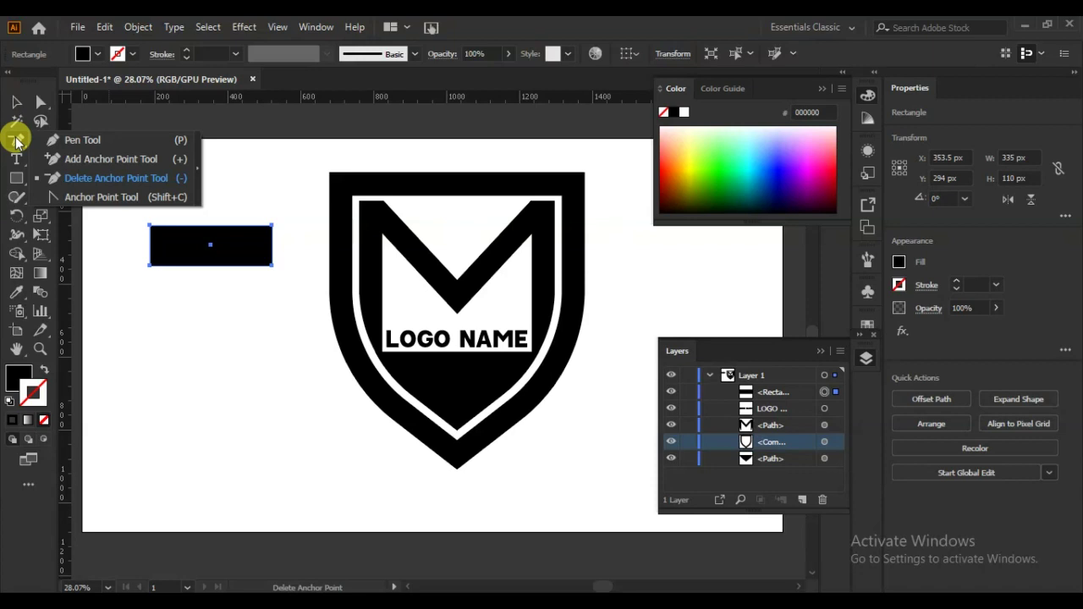
pyautogui.click(74, 141)
pyautogui.click(150, 241)
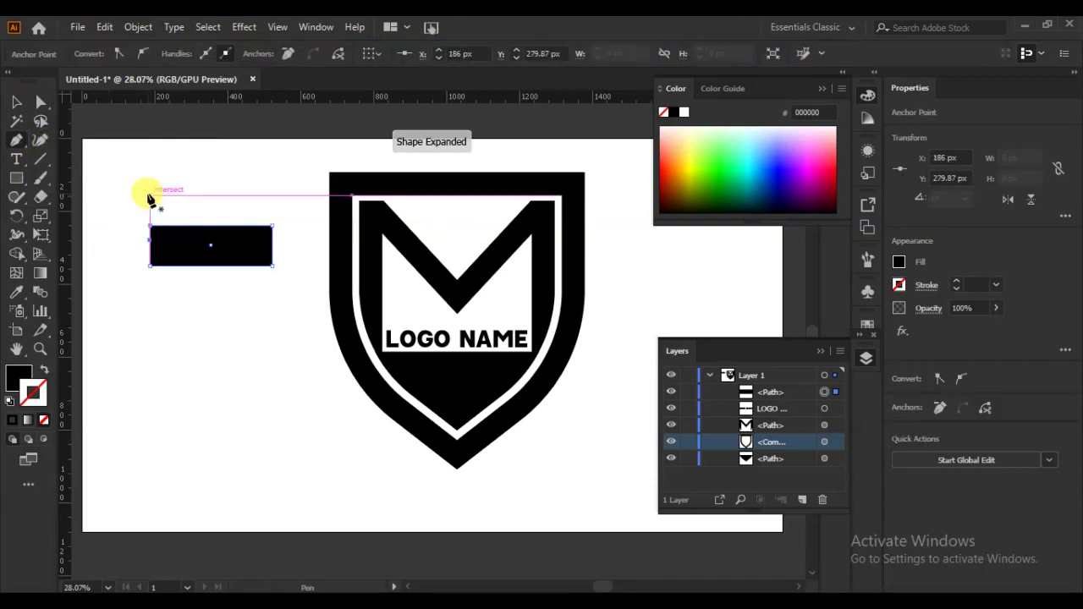
pyautogui.click(149, 187)
pyautogui.click(150, 240)
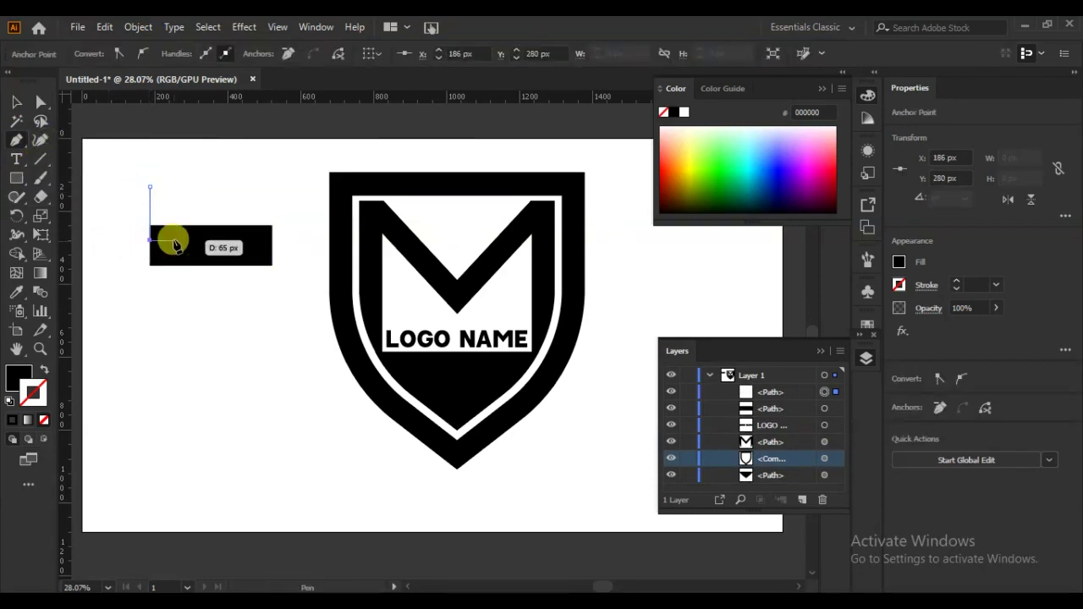
pyautogui.click(182, 240)
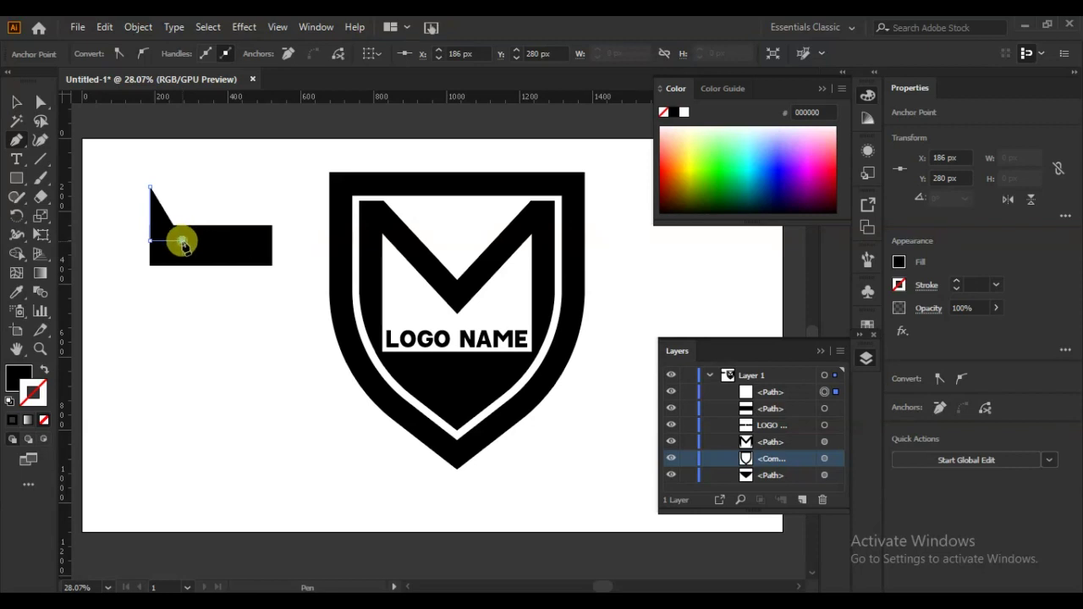
pyautogui.click(151, 188)
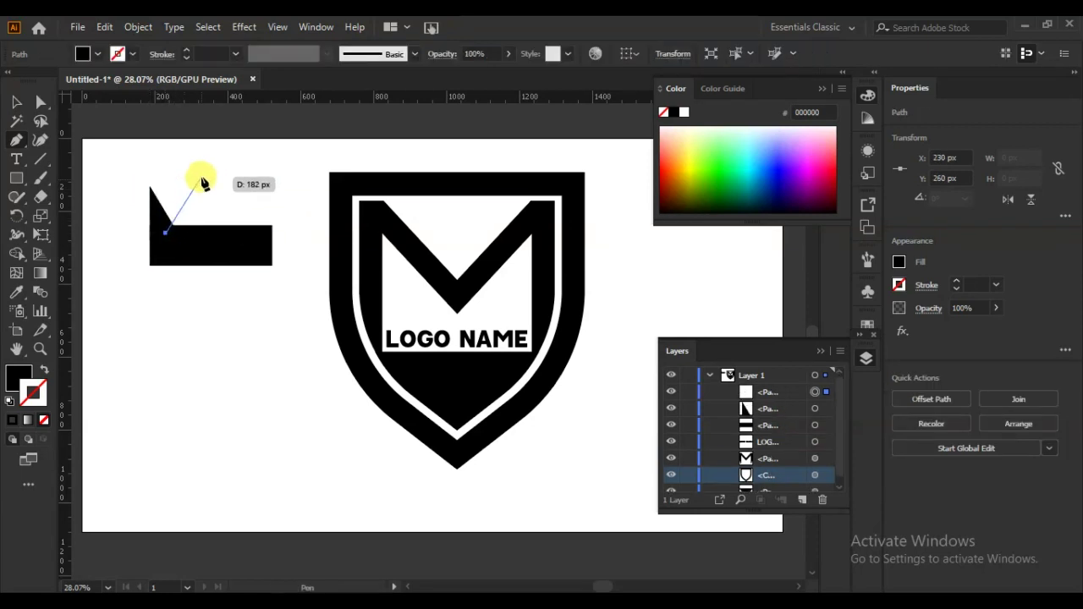
# Step: Draw a taller closed triangle about 206 by 176 px with the Pen tool as the crown's middle spike
pyautogui.click(203, 169)
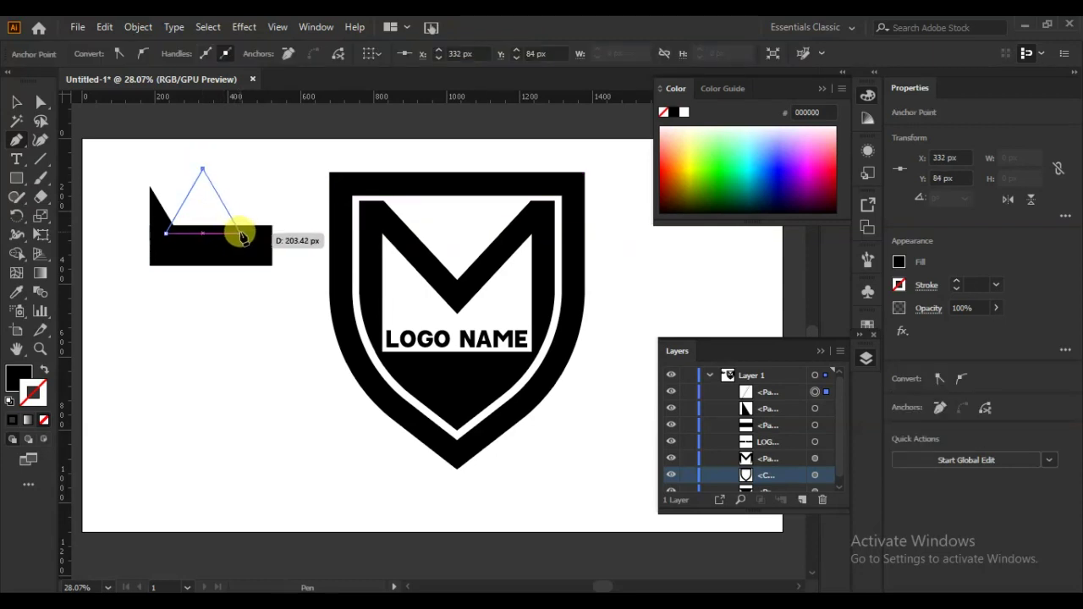
pyautogui.click(241, 233)
pyautogui.click(166, 232)
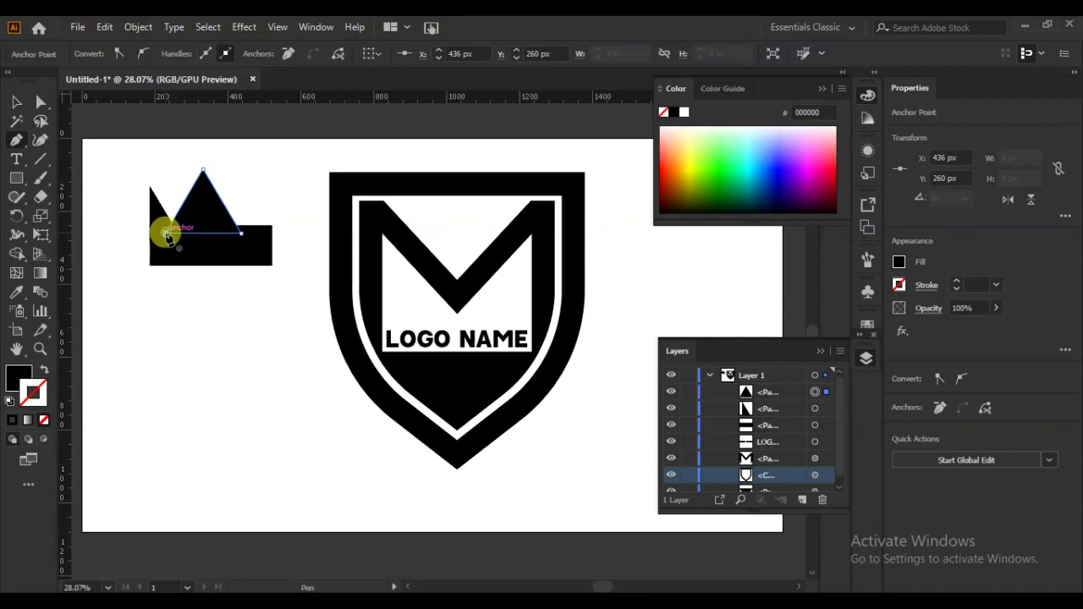
pyautogui.click(16, 102)
pyautogui.click(160, 332)
# Step: Create a reflected copy of the left spike and move it to the right end of the crown's base
pyautogui.click(155, 221)
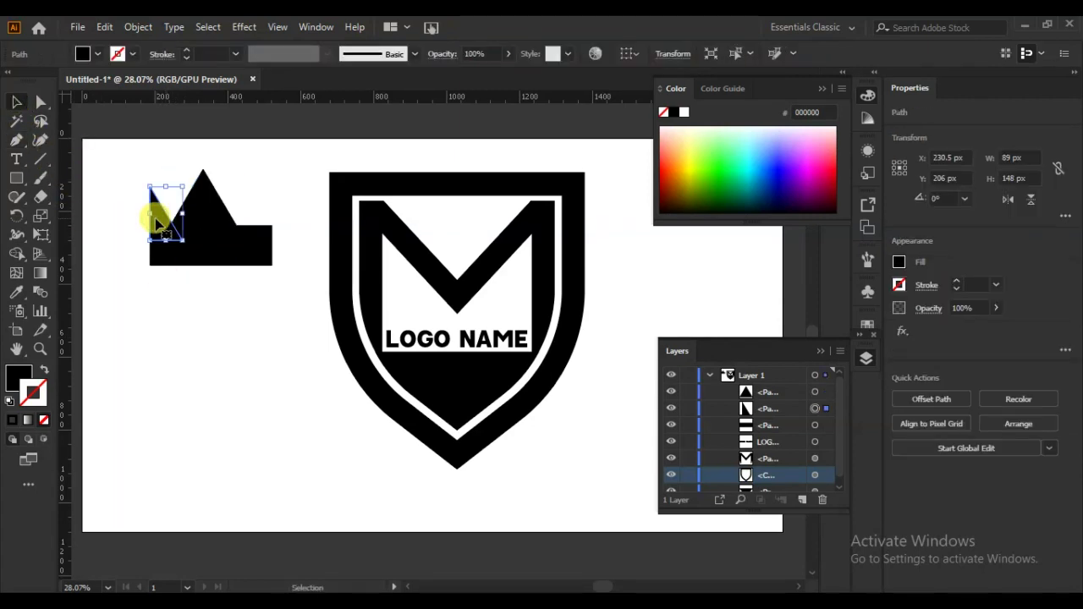
pyautogui.rightClick(156, 219)
pyautogui.moveTo(302, 467)
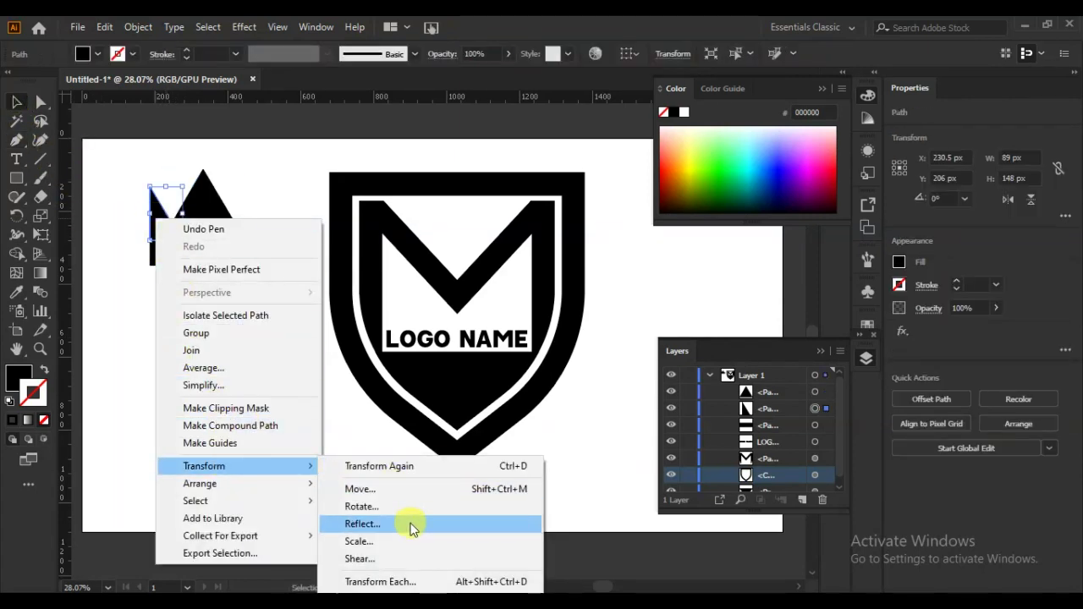
pyautogui.click(410, 525)
pyautogui.click(796, 347)
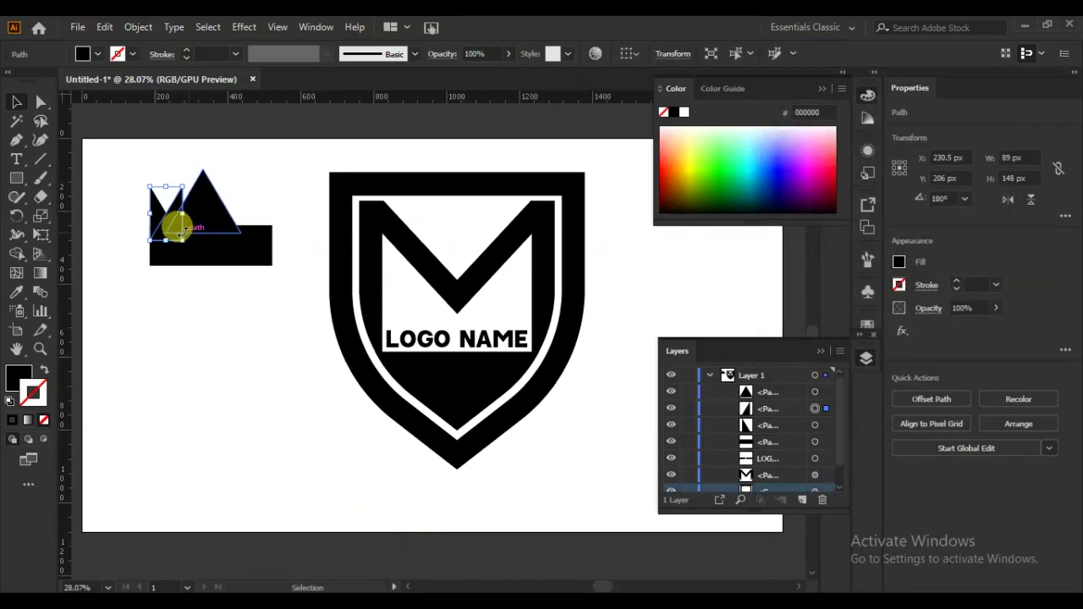
pyautogui.moveTo(163, 237); pyautogui.dragTo(252, 234)
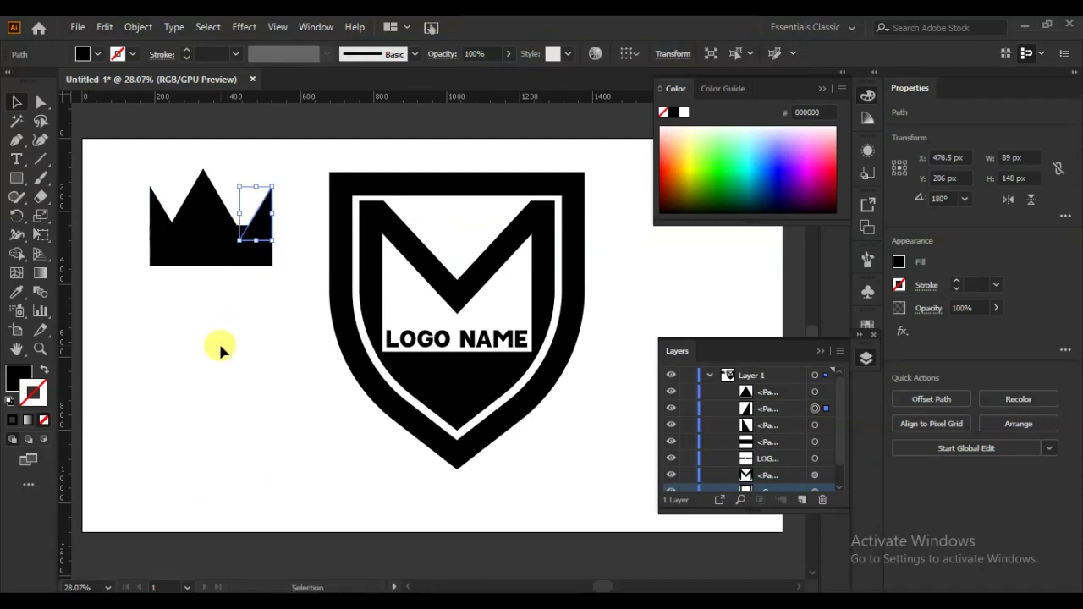
pyautogui.click(220, 347)
# Step: Shift the middle spike slightly right to centre it on the base, and group the two side spikes
pyautogui.moveTo(204, 204); pyautogui.dragTo(211, 203)
pyautogui.click(267, 206)
pyautogui.keyDown('shift'); pyautogui.click(155, 216); pyautogui.keyUp('shift')
pyautogui.rightClick(155, 218)
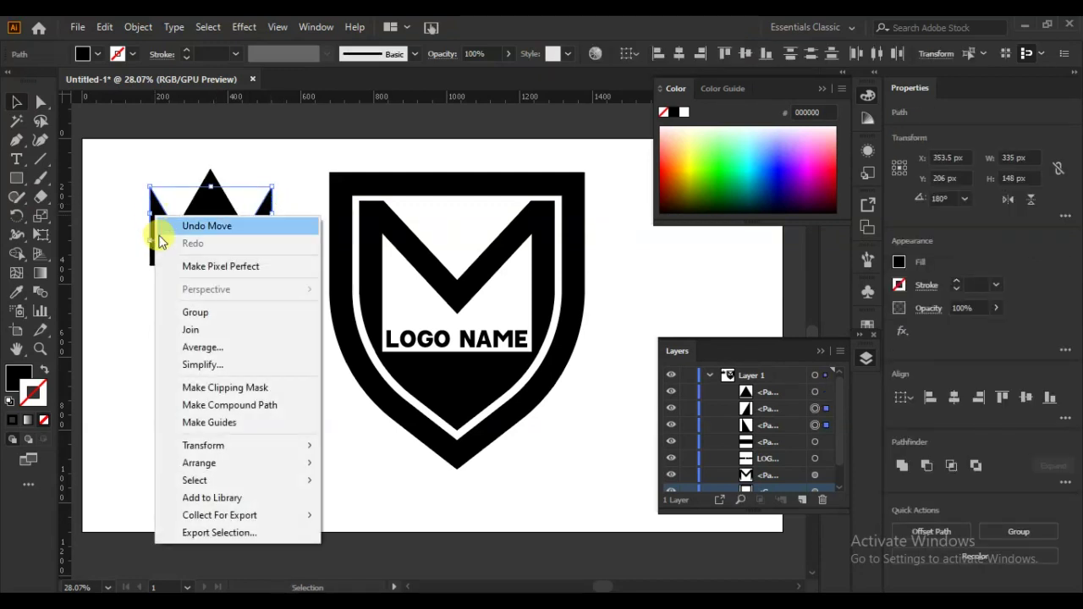
pyautogui.click(177, 310)
pyautogui.click(285, 165)
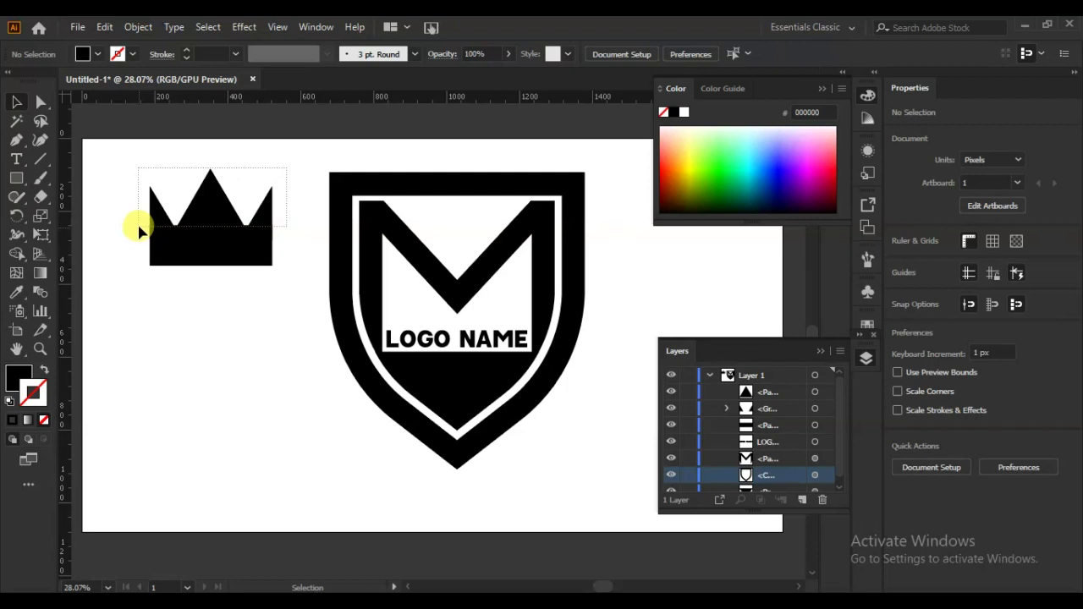
# Step: Unite the base rectangle, middle spike and grouped side spikes into a single crown shape
pyautogui.moveTo(138, 229); pyautogui.dragTo(138, 230)
pyautogui.click(154, 373)
pyautogui.moveTo(128, 312); pyautogui.dragTo(128, 311)
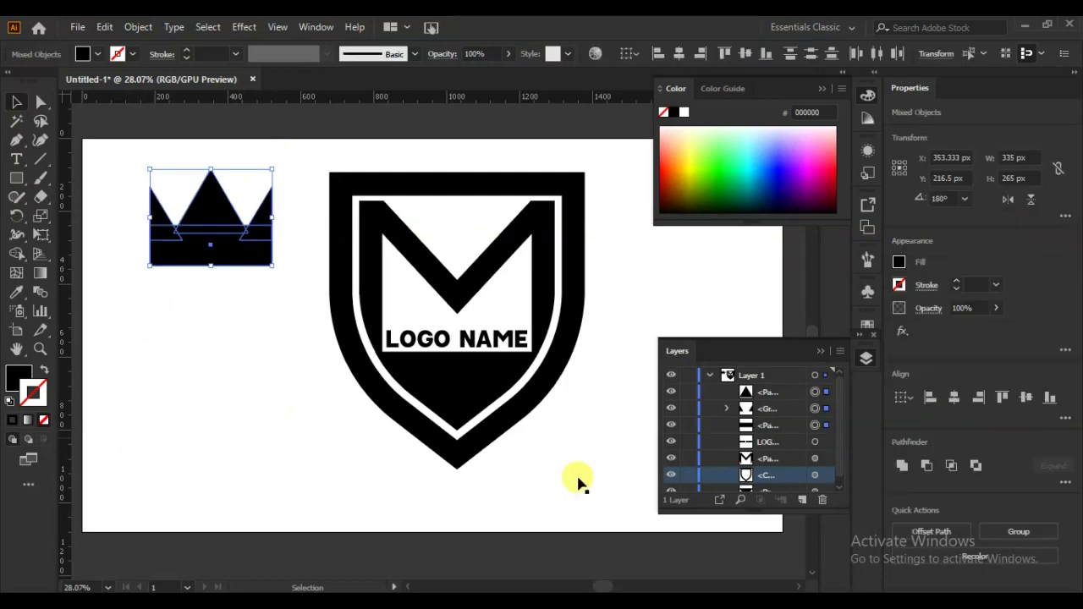
pyautogui.click(902, 468)
pyautogui.click(274, 387)
# Step: Place the crown in the M's upper notch at about 181 by 143 px and add a horizontal guide along the M's top edge
pyautogui.moveTo(217, 246); pyautogui.dragTo(503, 265)
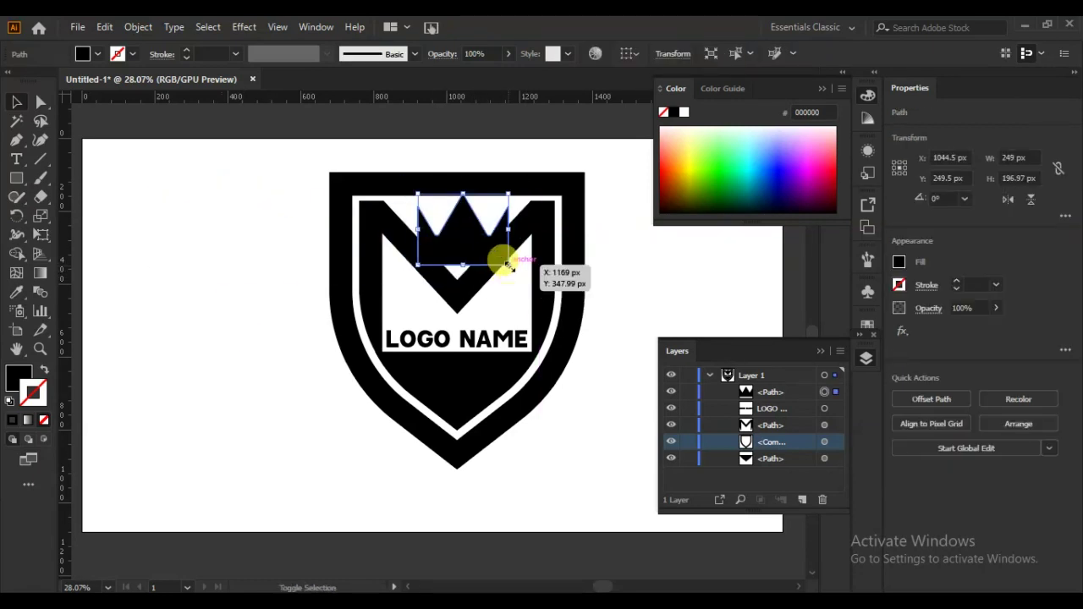
pyautogui.moveTo(456, 234)
pyautogui.mouseDown()
pyautogui.moveTo(460, 226)
pyautogui.moveTo(464, 246)
pyautogui.moveTo(496, 264)
pyautogui.moveTo(464, 243)
pyautogui.mouseUp()
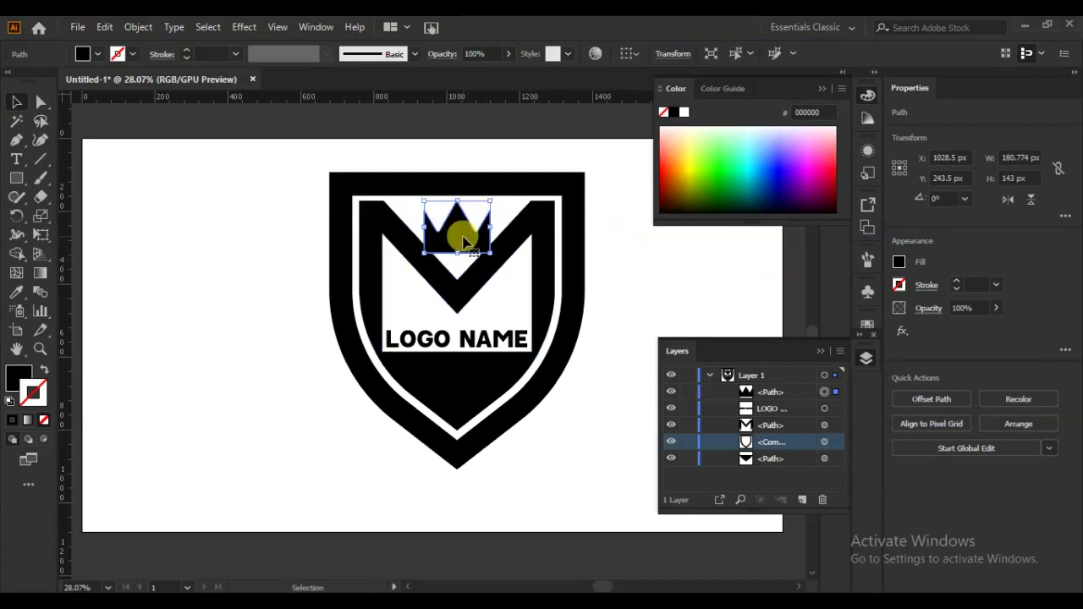
pyautogui.moveTo(367, 99); pyautogui.dragTo(383, 204)
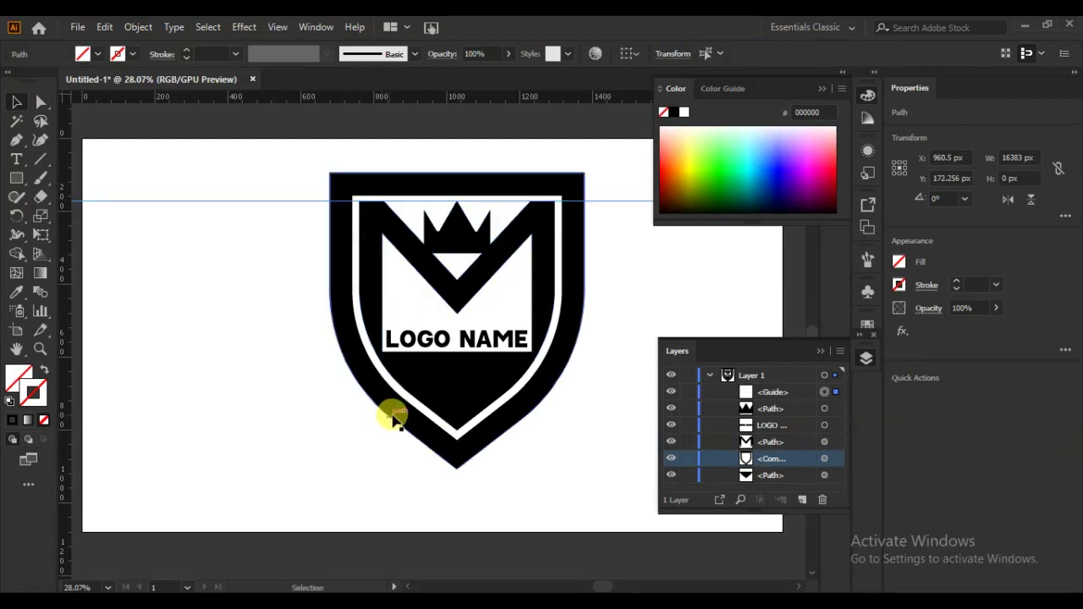
# Step: Create an 18 px outward offset path from the M with miter joins
pyautogui.click(432, 281)
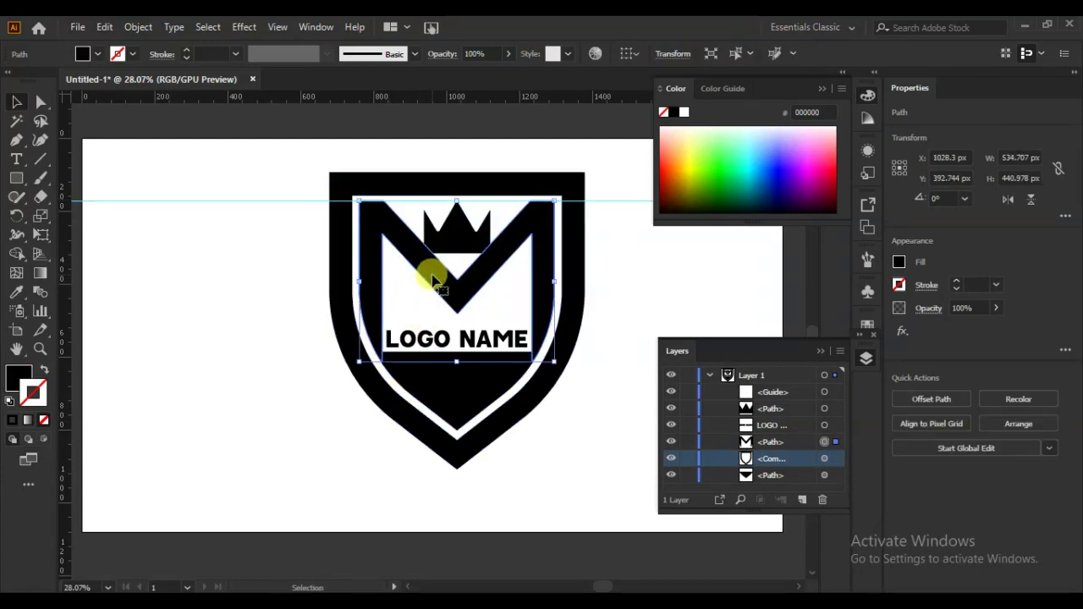
pyautogui.click(931, 399)
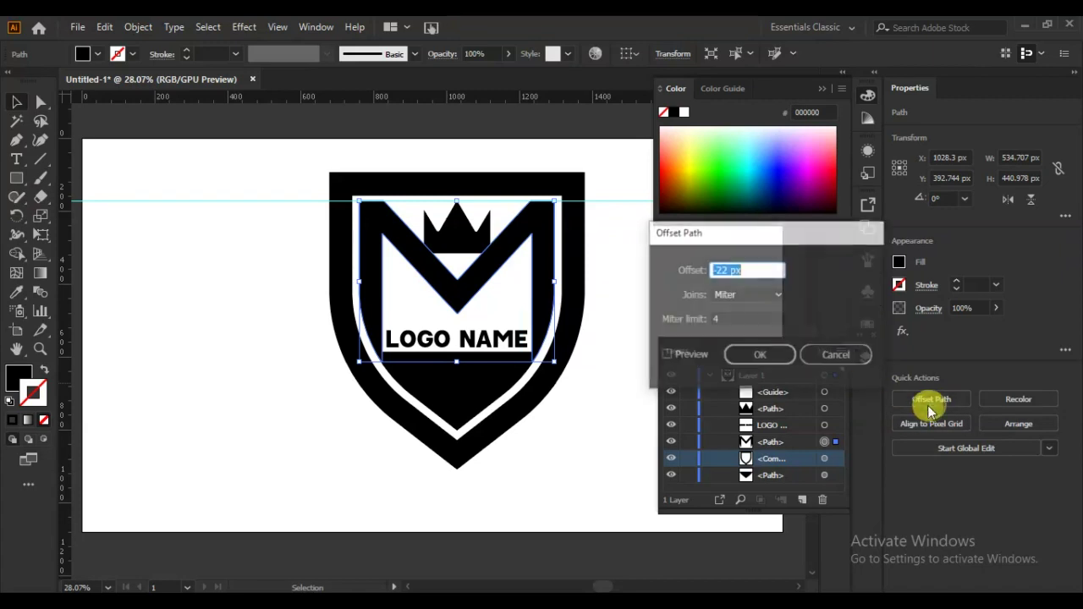
pyautogui.click(699, 358)
pyautogui.scroll(16, 757, 269)
pyautogui.scroll(20, 757, 269)
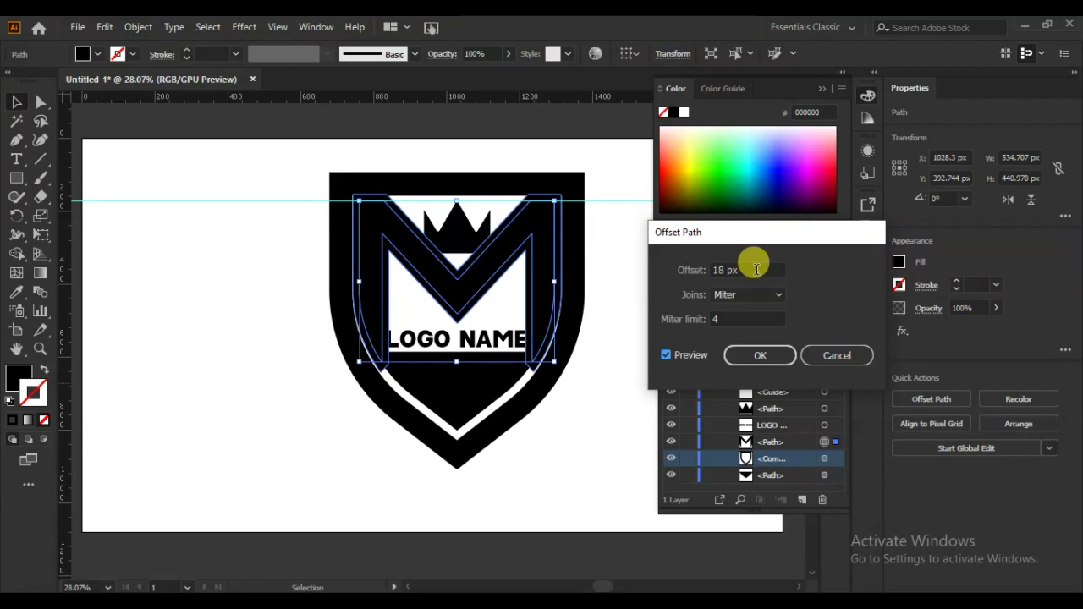
pyautogui.click(761, 356)
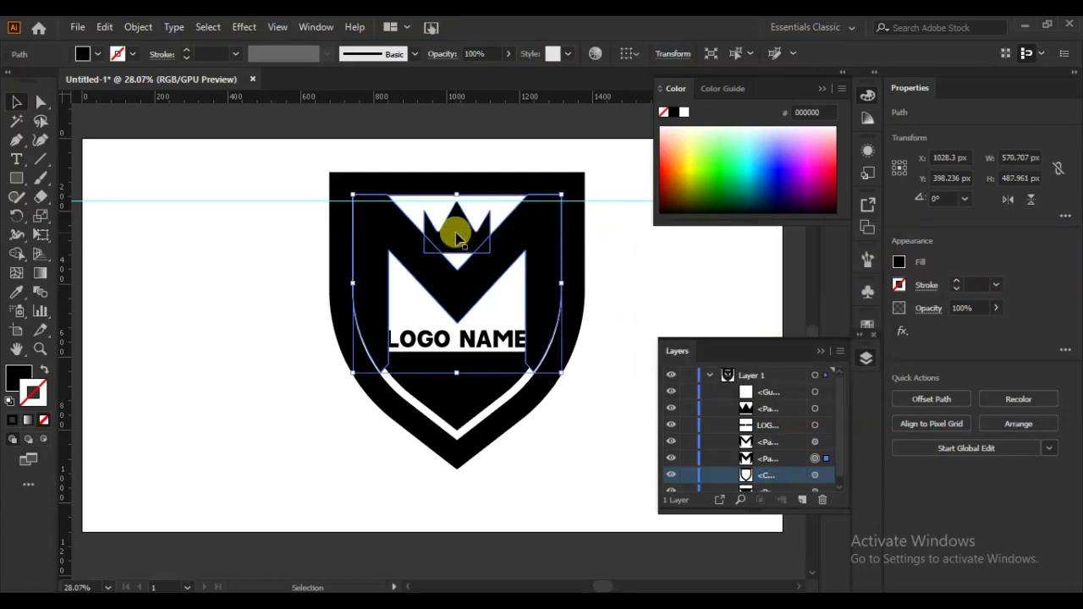
# Step: Use Shape Builder to remove the offset M and the crown corners overlapping it, leaving an even gap around the M
pyautogui.click(16, 254)
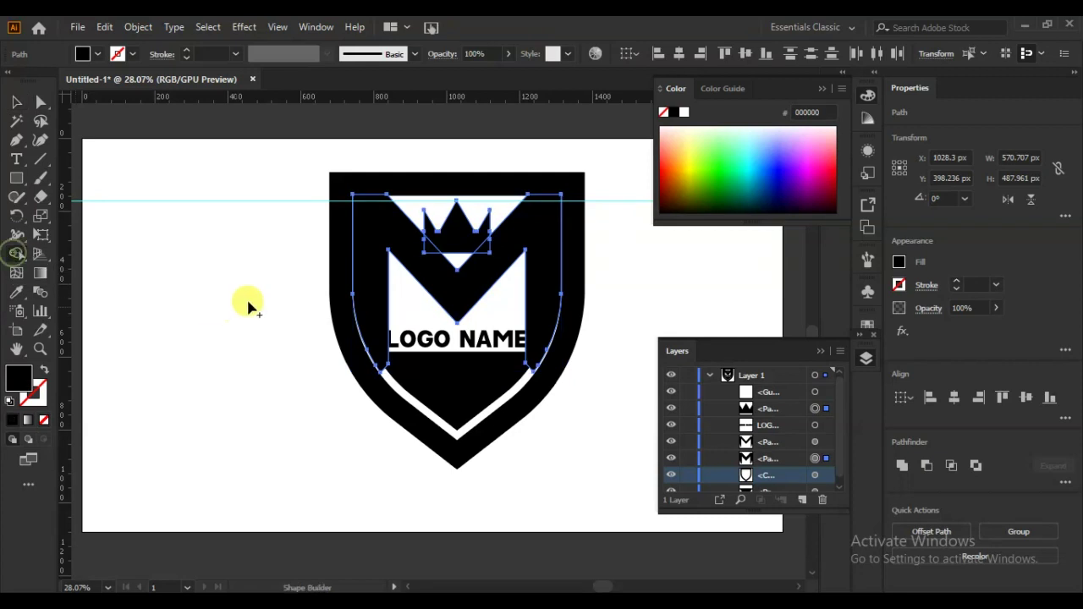
pyautogui.moveTo(437, 274)
pyautogui.mouseDown()
pyautogui.moveTo(478, 277)
pyautogui.moveTo(488, 249)
pyautogui.moveTo(457, 296)
pyautogui.mouseUp()
pyautogui.click(16, 102)
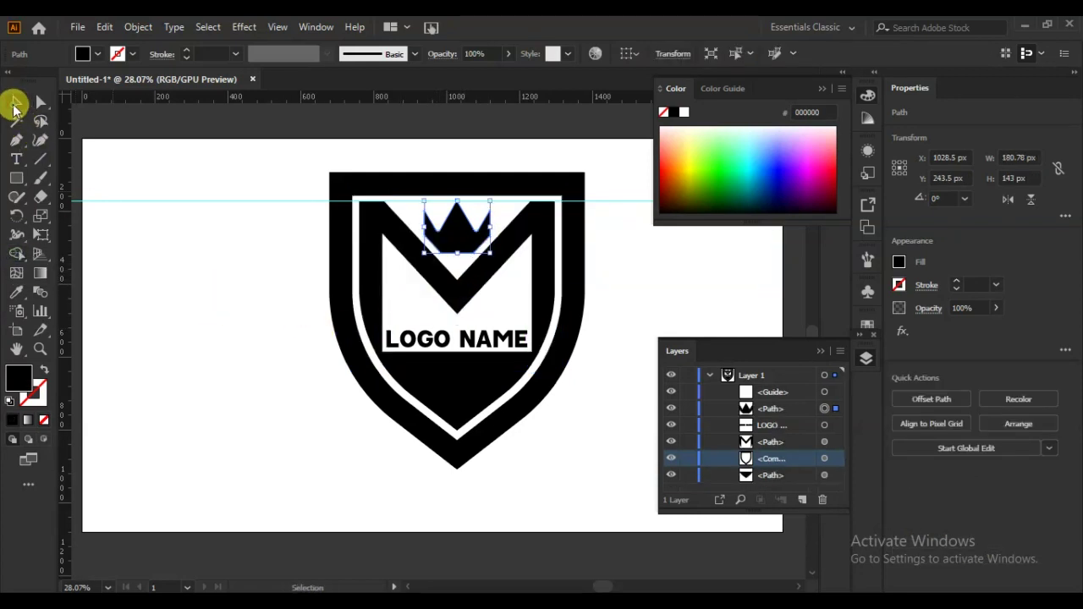
# Step: Delete the horizontal guide across the top of the M and collapse the colour controls
pyautogui.click(200, 279)
pyautogui.moveTo(226, 232); pyautogui.dragTo(222, 250)
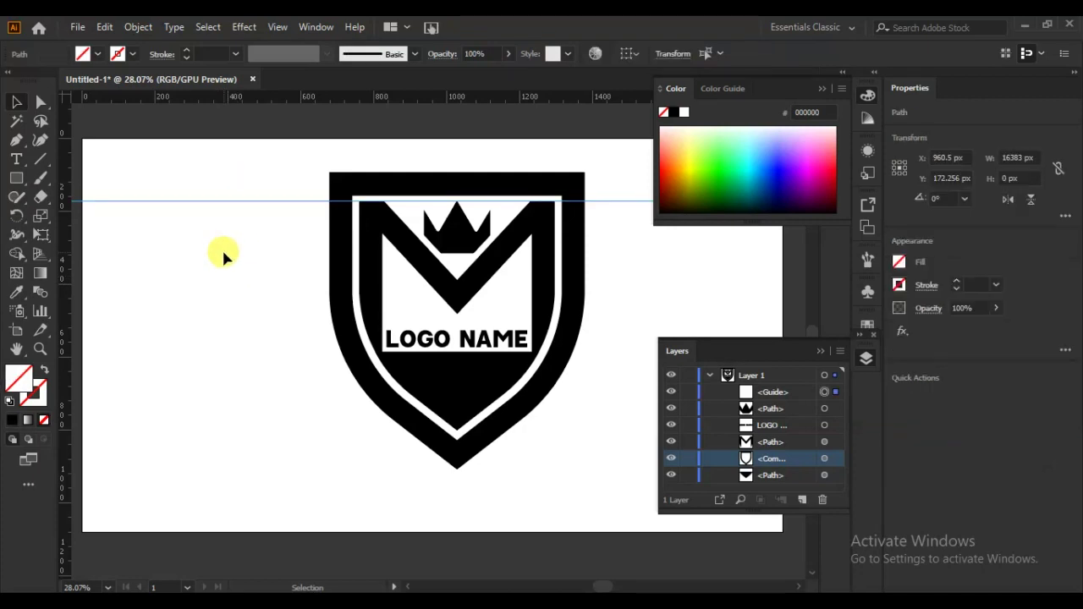
pyautogui.press('Delete')
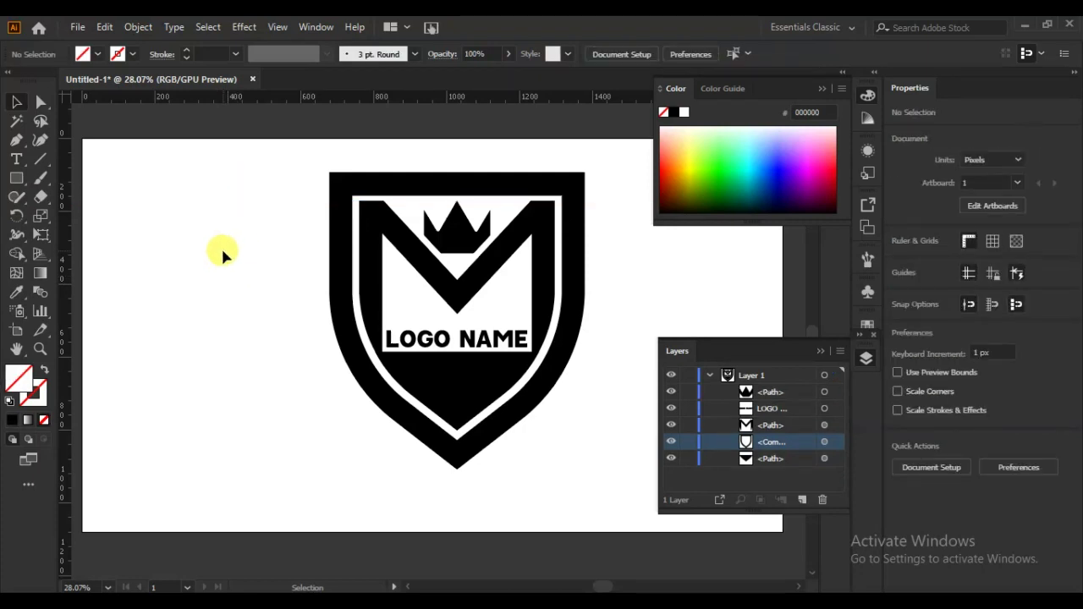
pyautogui.click(823, 91)
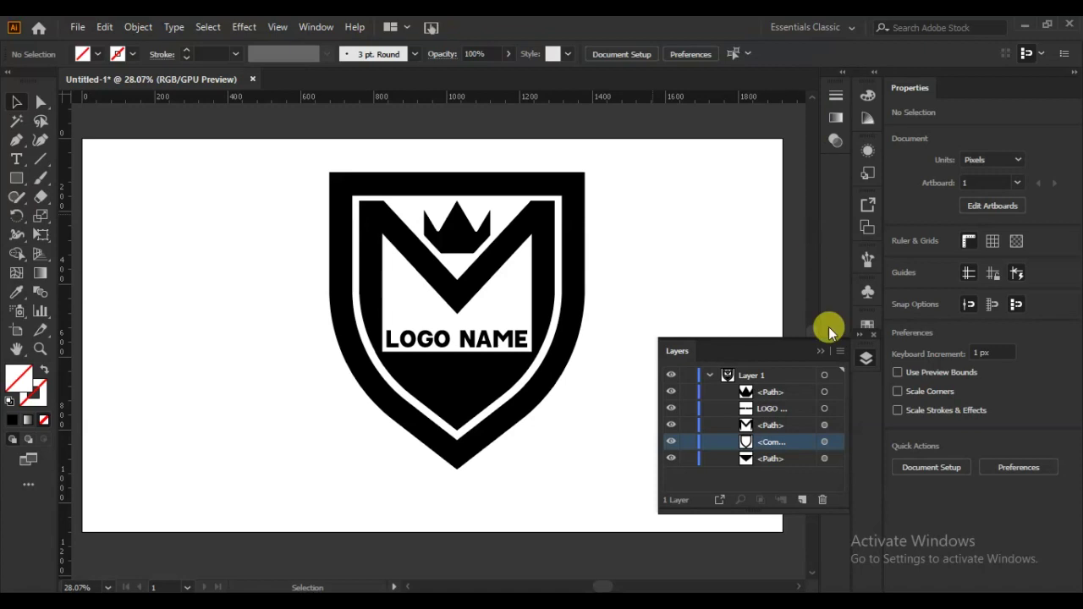
# Step: Collapse the layer list and group all the shield logo artwork into one object
pyautogui.click(821, 351)
pyautogui.moveTo(381, 440); pyautogui.dragTo(271, 464)
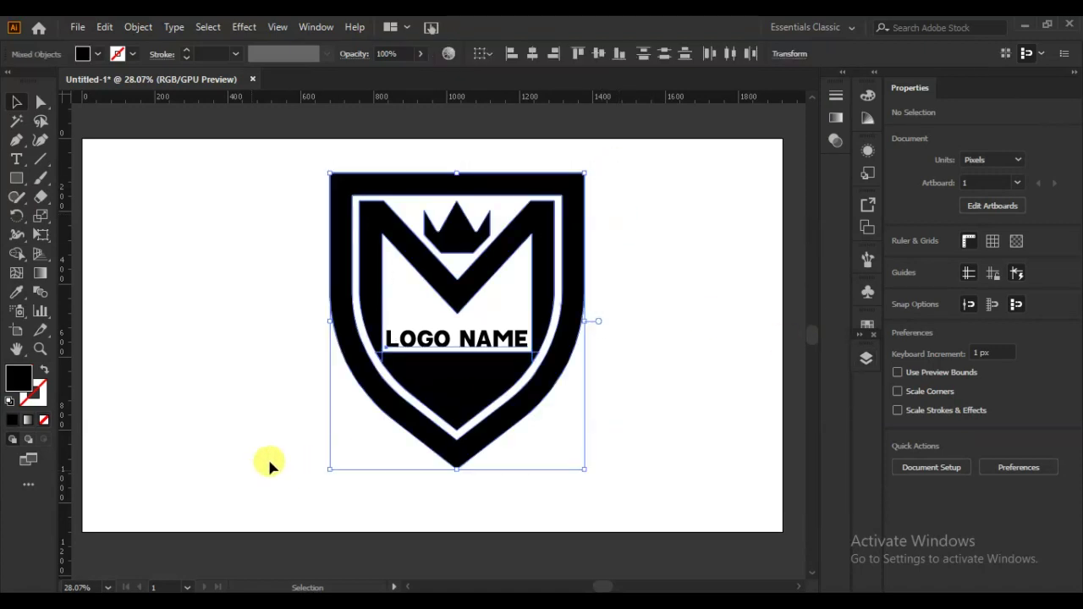
pyautogui.rightClick(333, 291)
pyautogui.click(370, 412)
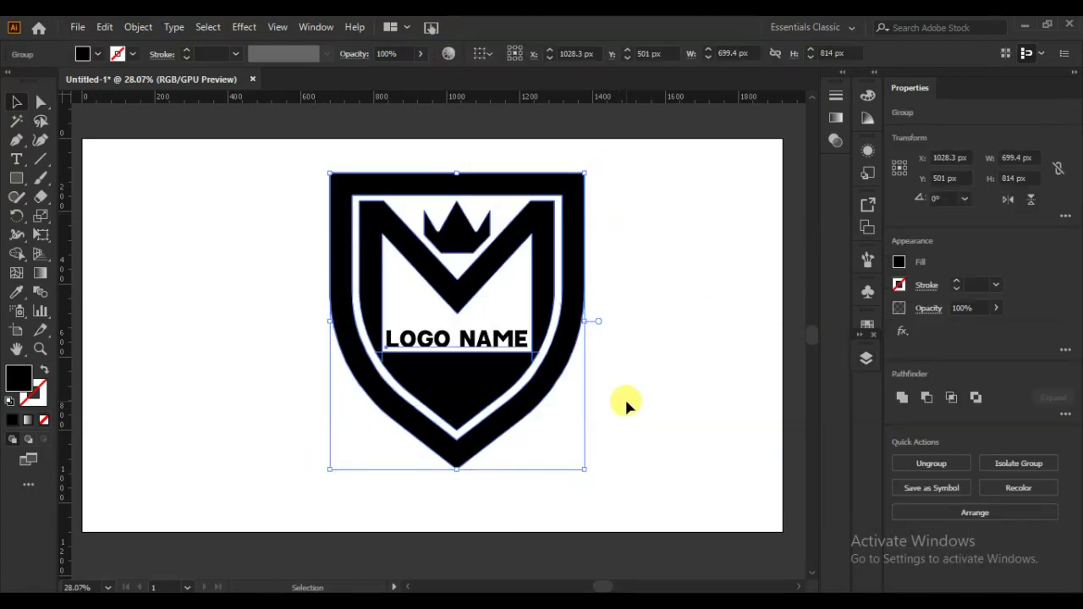
pyautogui.click(624, 397)
# Step: Scale the logo group proportionally to about 607 by 707 px and reposition it nearer the artboard's middle
pyautogui.moveTo(543, 184); pyautogui.dragTo(552, 209)
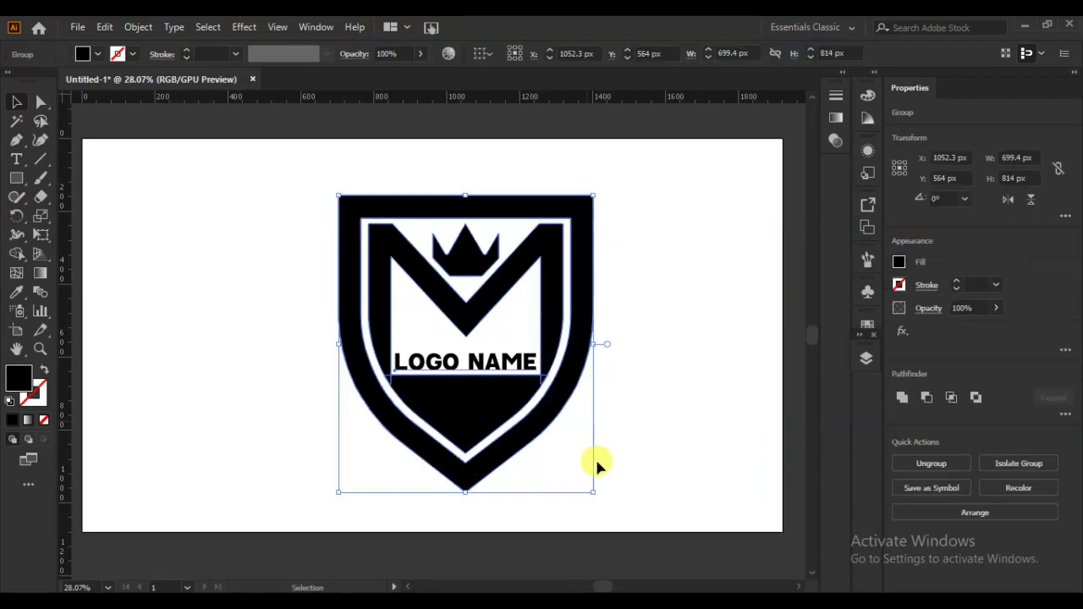
pyautogui.moveTo(593, 490); pyautogui.dragTo(577, 472)
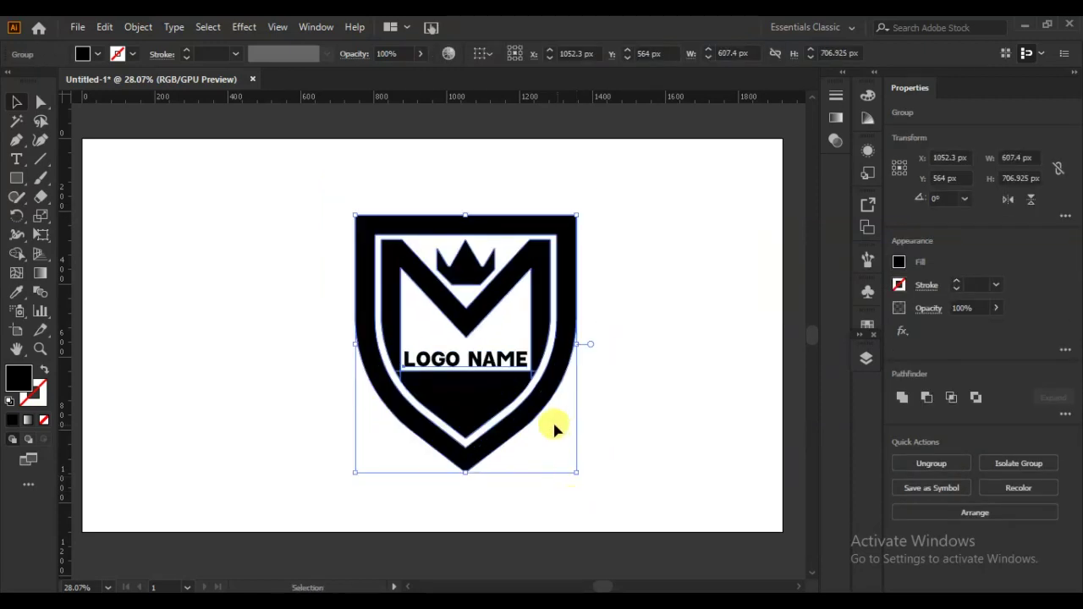
pyautogui.moveTo(493, 415); pyautogui.dragTo(482, 411)
pyautogui.click(619, 415)
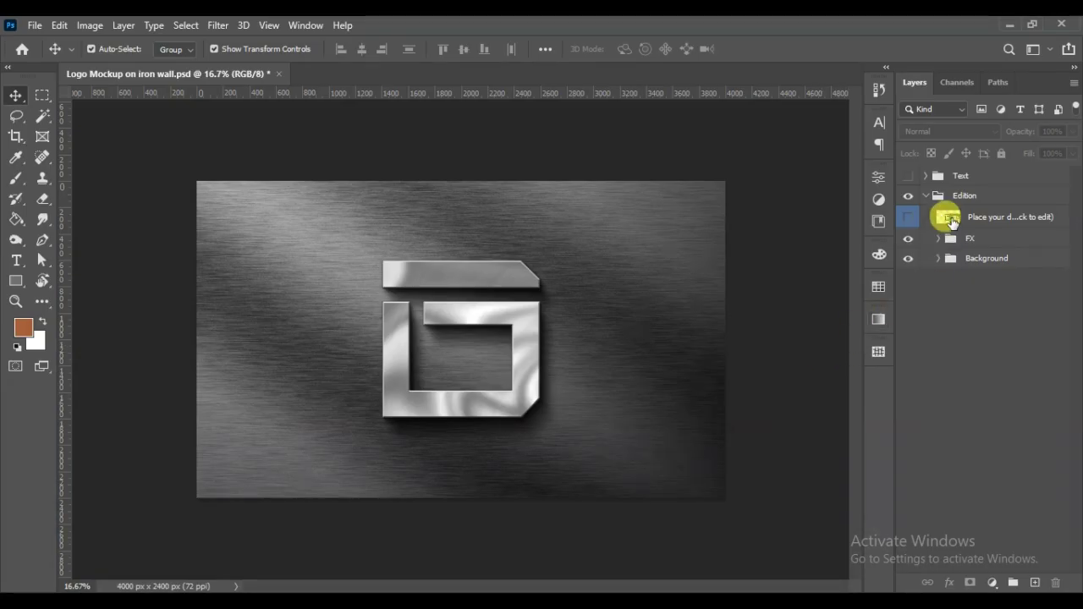
# Step: Switch to Photoshop, open the iron wall mockup's "Place your design here" smart object, and open M logo-01 from the logo contect folder
pyautogui.click(951, 219)
pyautogui.doubleClick(952, 218)
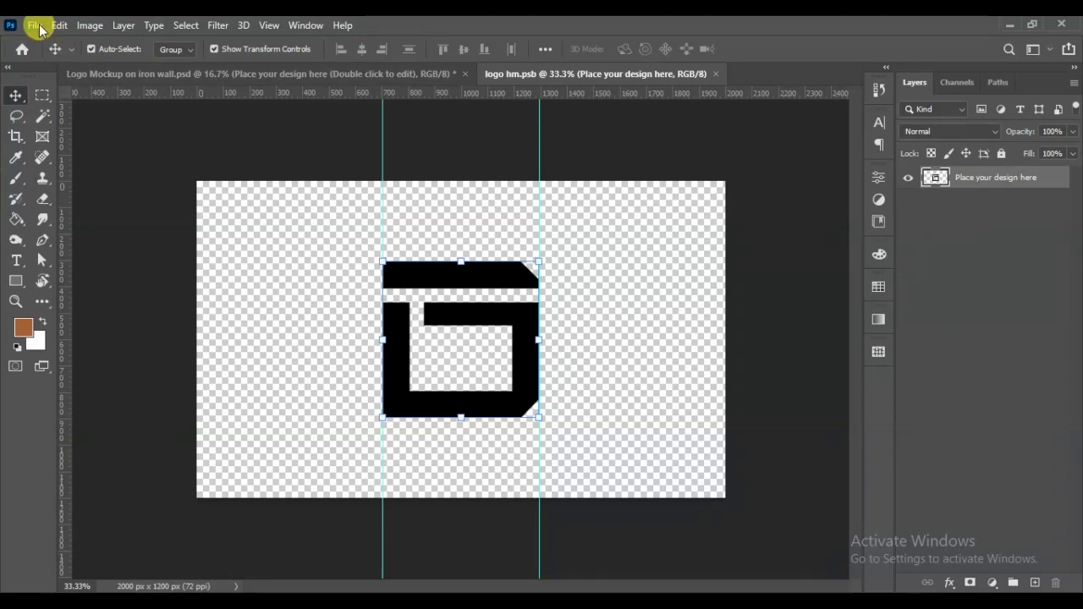
pyautogui.click(35, 25)
pyautogui.click(48, 58)
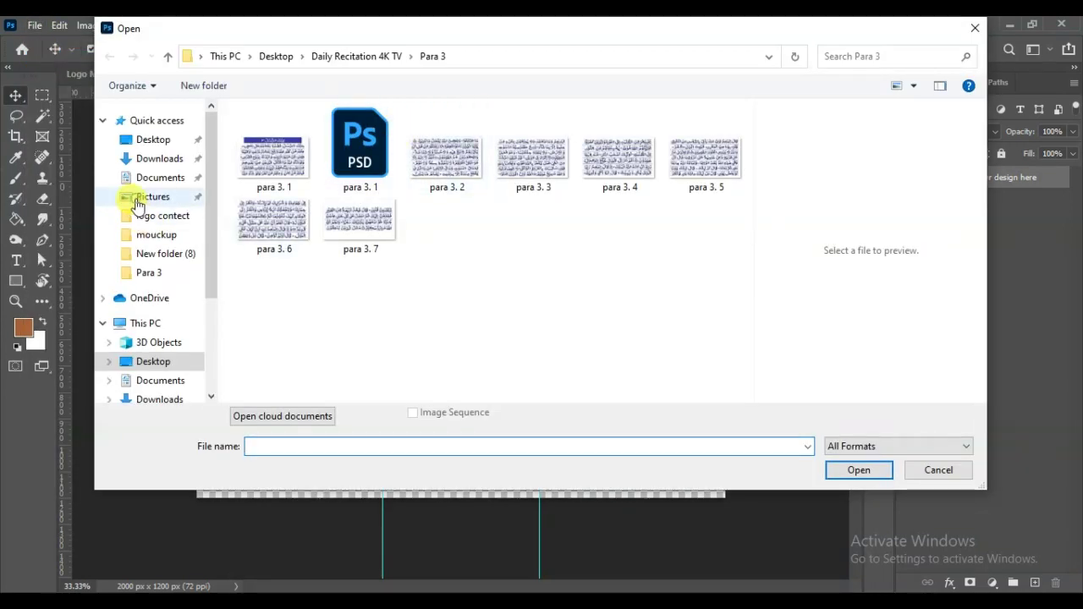
pyautogui.click(138, 200)
pyautogui.click(148, 217)
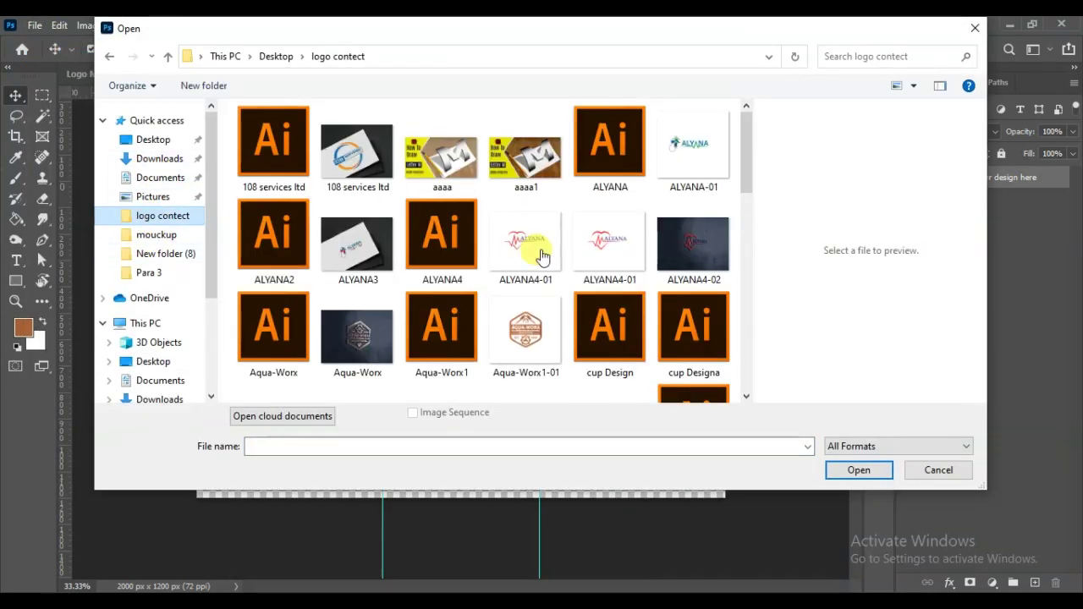
pyautogui.scroll(-5, 543, 256)
pyautogui.click(440, 343)
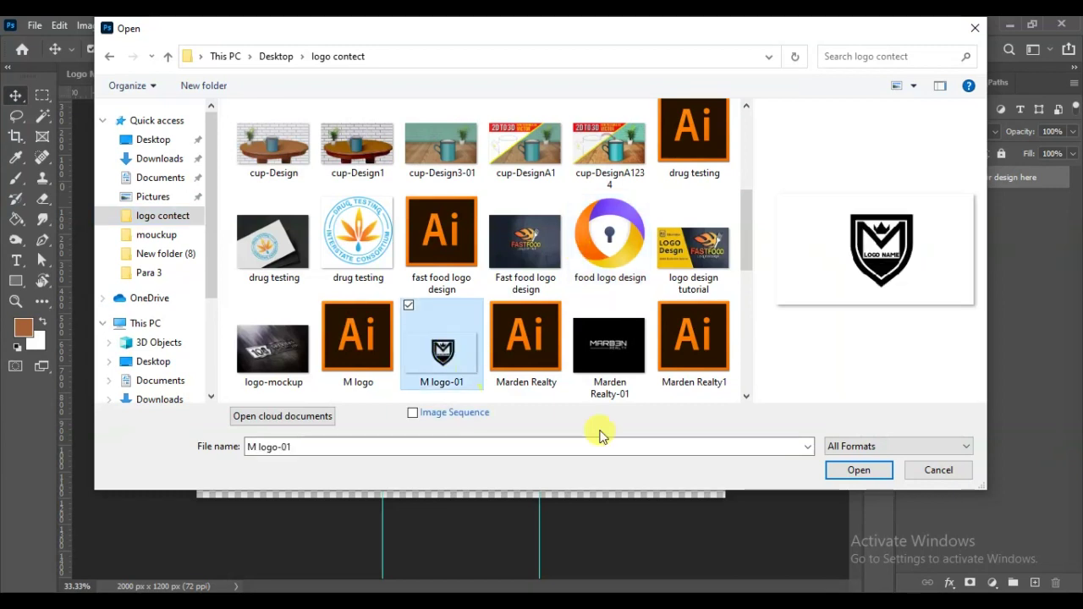
pyautogui.click(859, 470)
# Step: Bring the M logo into logo hm.psb and scale it to about 23.6%, fitting it between the two vertical guides
pyautogui.moveTo(515, 304); pyautogui.dragTo(460, 309)
pyautogui.moveTo(234, 247); pyautogui.dragTo(351, 470)
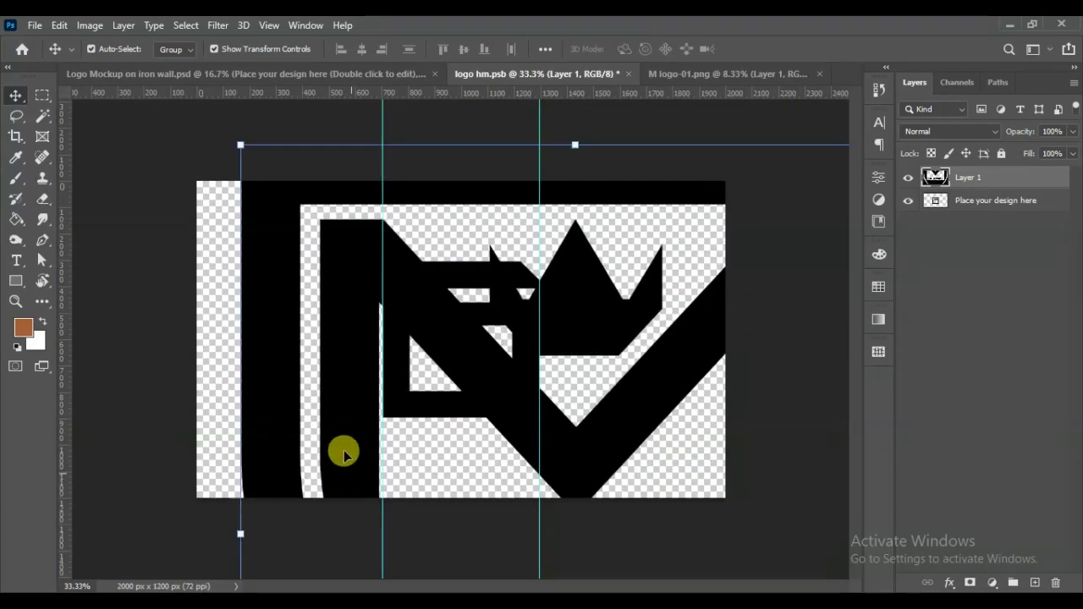
pyautogui.moveTo(256, 231); pyautogui.dragTo(267, 313)
pyautogui.moveTo(251, 230); pyautogui.dragTo(552, 413)
pyautogui.moveTo(607, 492); pyautogui.dragTo(386, 181)
pyautogui.moveTo(247, 169); pyautogui.dragTo(522, 398)
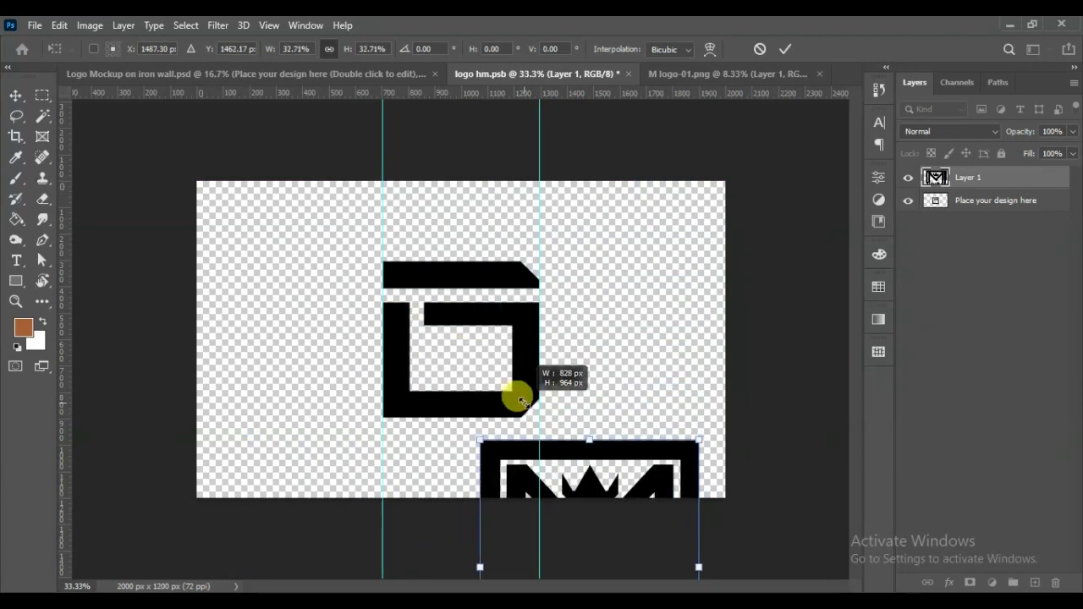
pyautogui.moveTo(615, 457); pyautogui.dragTo(394, 280)
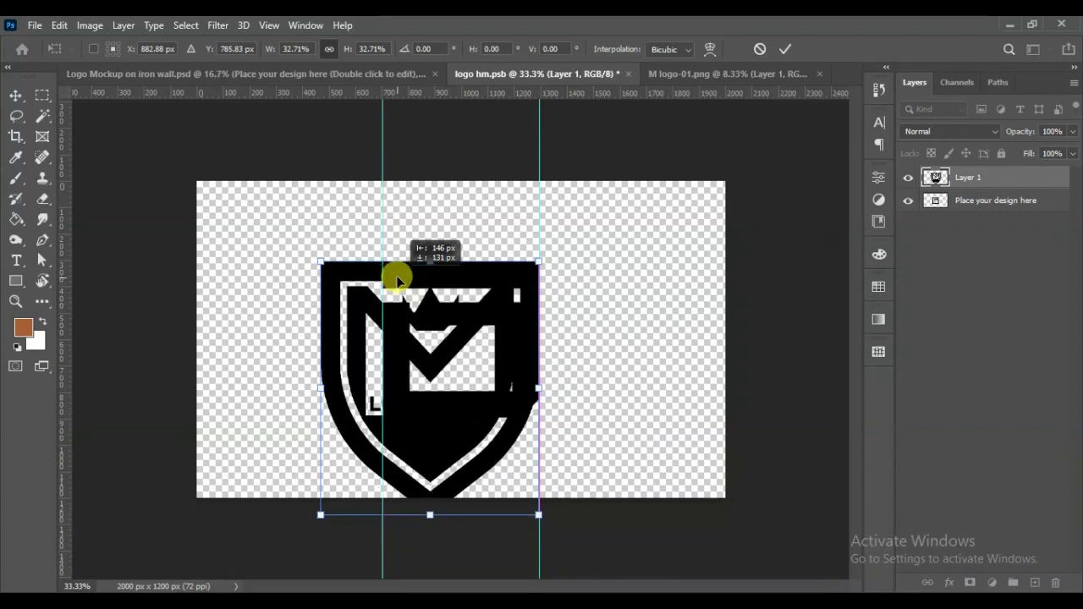
pyautogui.moveTo(320, 515); pyautogui.dragTo(385, 456)
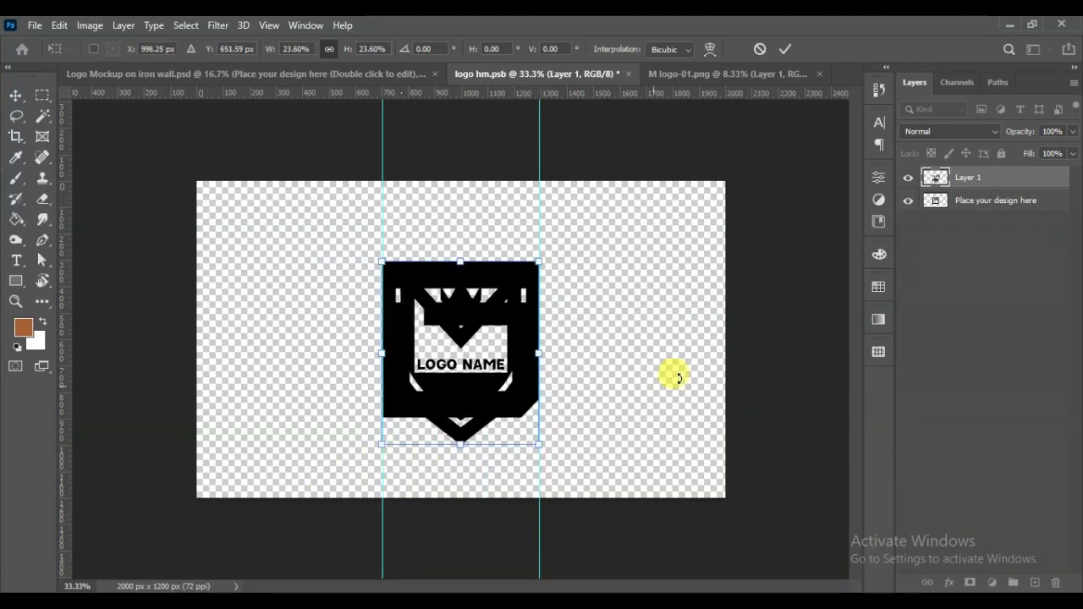
# Step: Hide the old "Place your design here" layer, save the smart object and return to the Logo Mockup on iron wall document
pyautogui.click(909, 202)
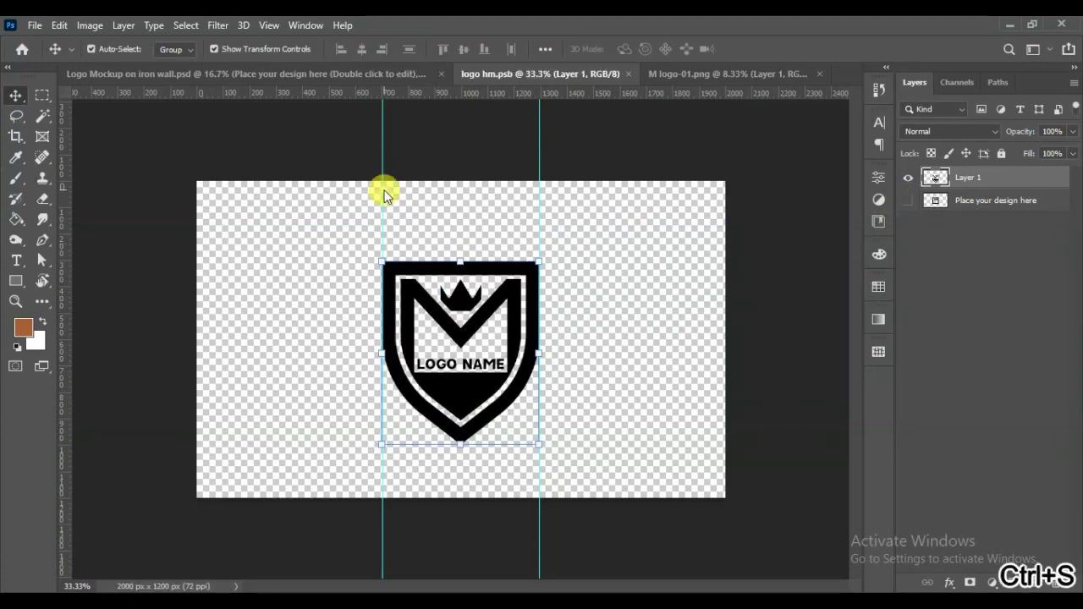
pyautogui.click(332, 74)
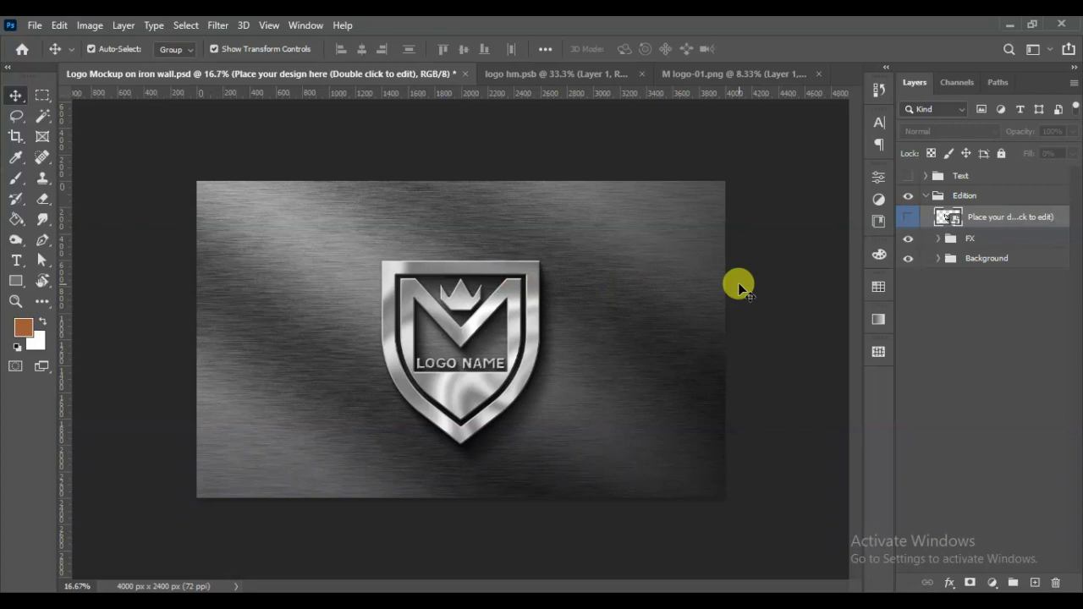
pyautogui.click(740, 285)
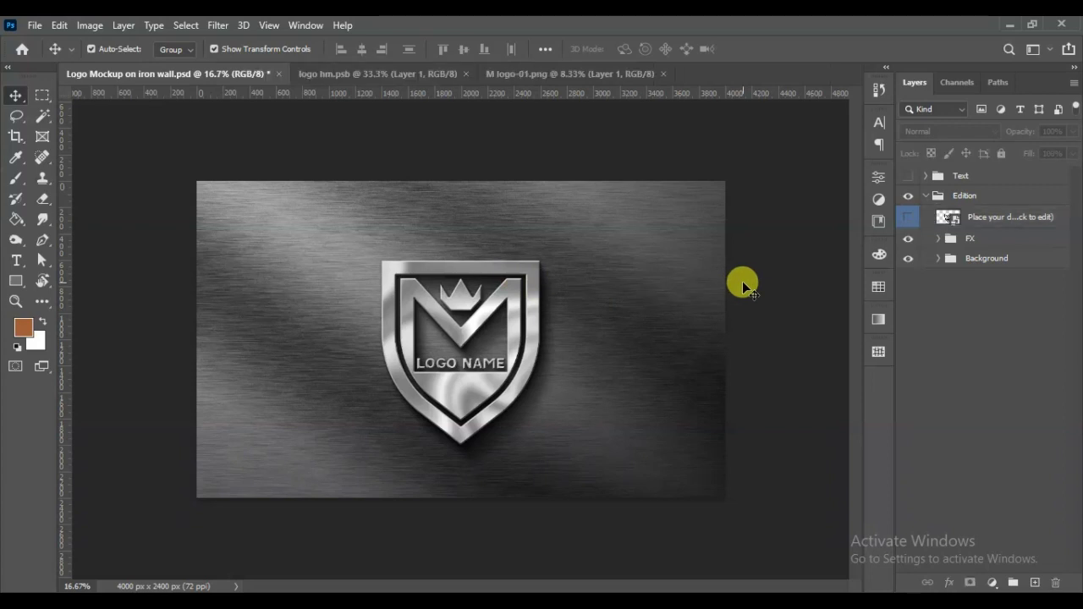
# Step: Place the image 1214 from the mouckup folder into the iron wall mockup document
pyautogui.click(34, 25)
pyautogui.click(771, 196)
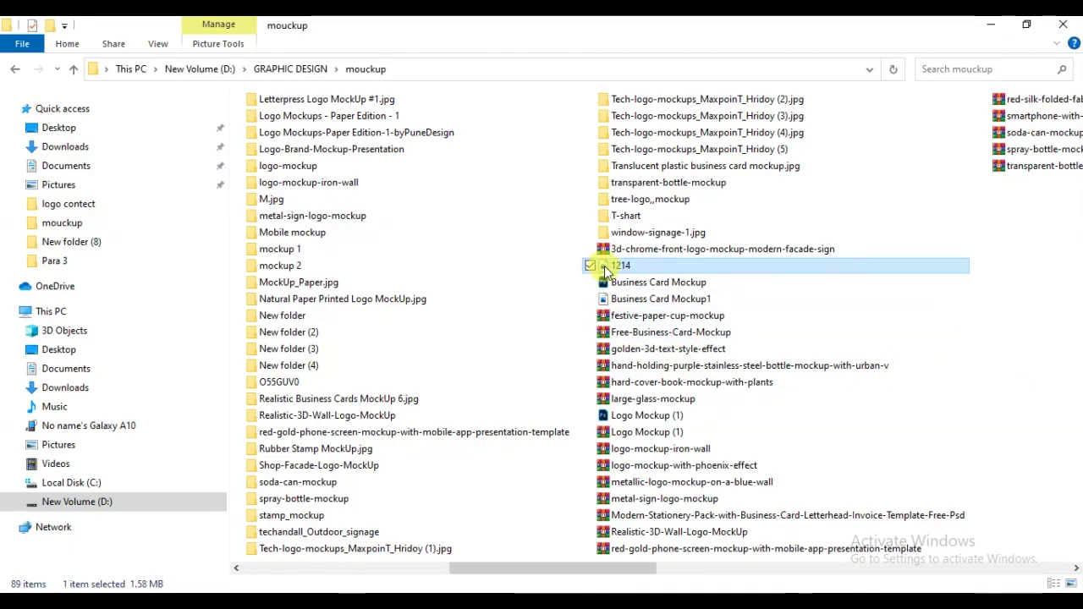
pyautogui.moveTo(605, 266); pyautogui.dragTo(526, 379)
pyautogui.moveTo(569, 250); pyautogui.dragTo(570, 249)
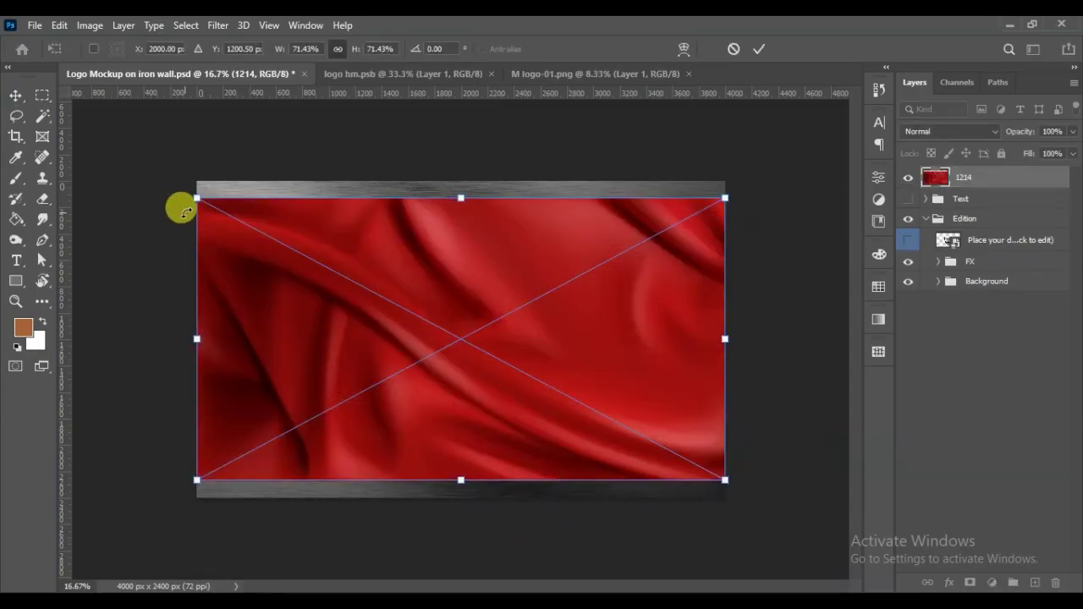
# Step: Enlarge the red fabric image past the canvas edges, align its right edge with the canvas and apply the transformation
pyautogui.moveTo(196, 198); pyautogui.dragTo(148, 170)
pyautogui.moveTo(724, 480); pyautogui.dragTo(776, 511)
pyautogui.moveTo(558, 380); pyautogui.dragTo(513, 349)
pyautogui.moveTo(727, 512); pyautogui.dragTo(857, 583)
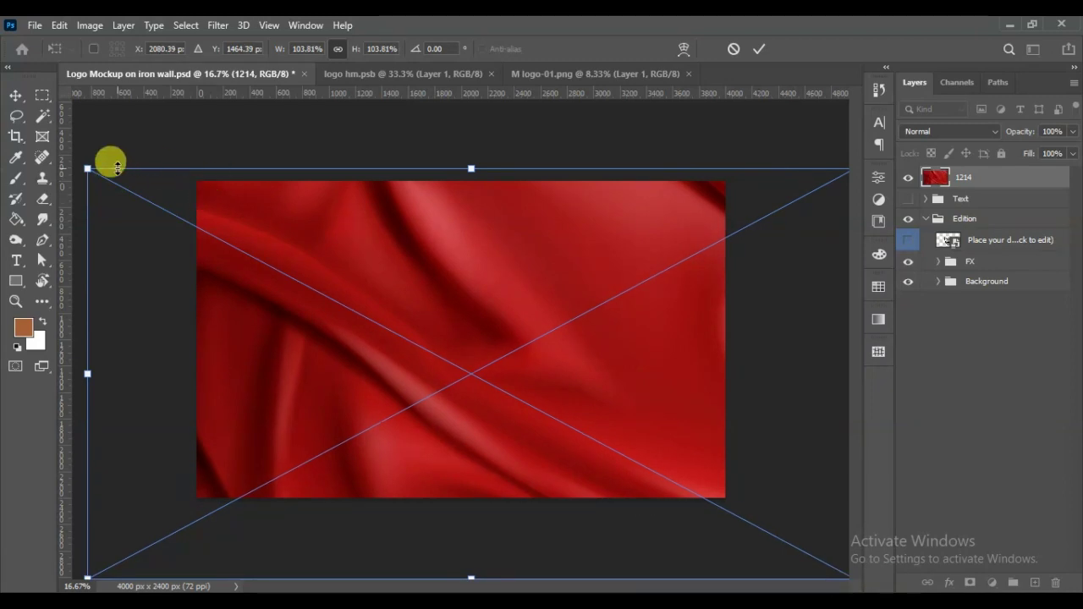
pyautogui.moveTo(86, 170); pyautogui.dragTo(0, 33)
pyautogui.moveTo(664, 334); pyautogui.dragTo(523, 323)
pyautogui.click(761, 48)
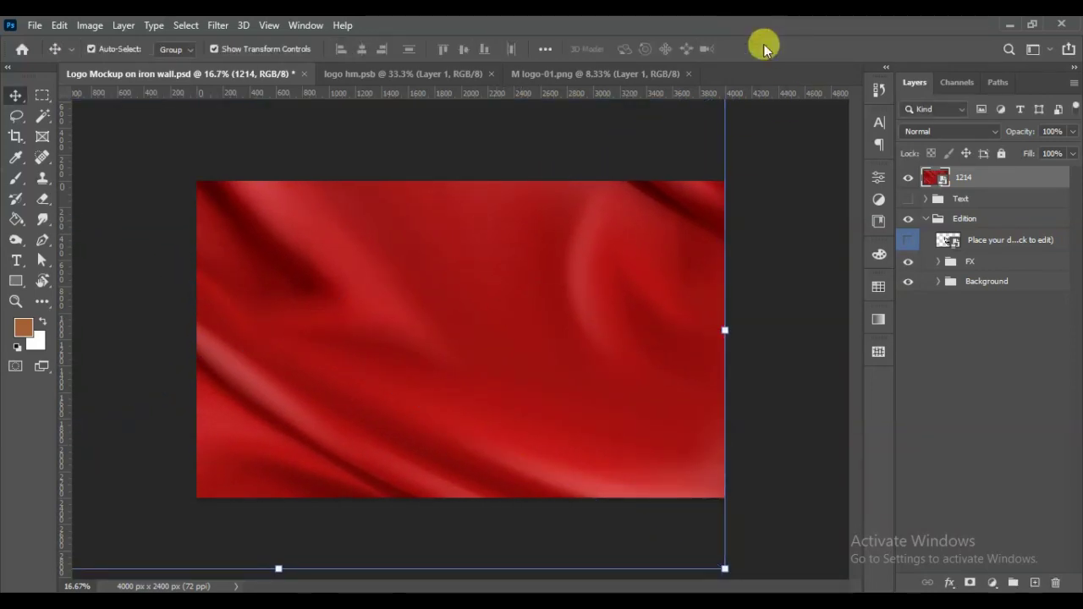
# Step: Move the 1214 layer into the Edition group between FX and Background, and enlarge the view of the metallic logo
pyautogui.moveTo(969, 176); pyautogui.dragTo(982, 264)
pyautogui.click(774, 302)
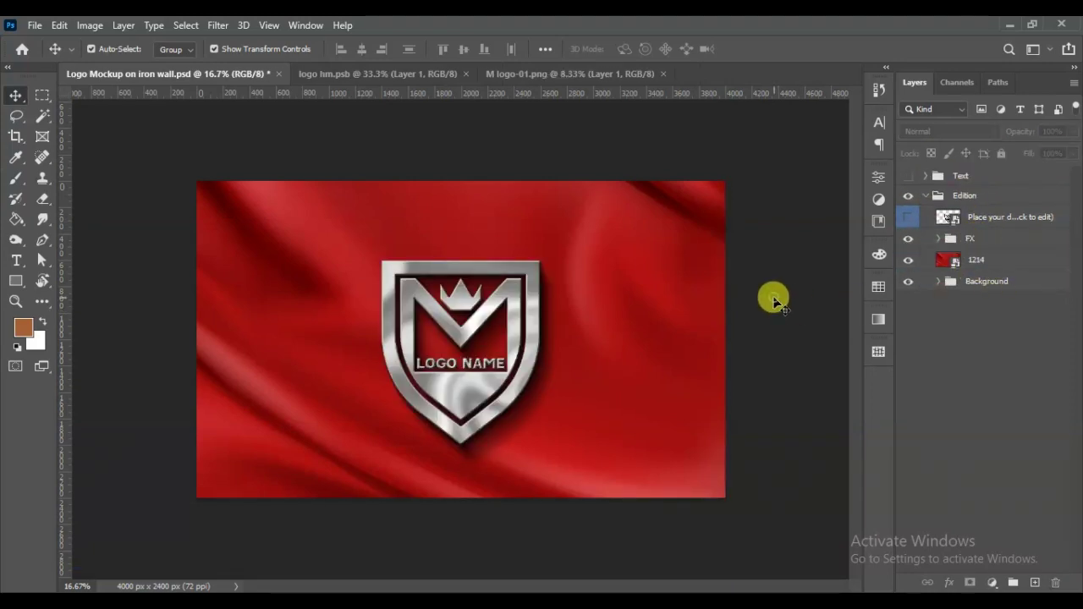
pyautogui.hotkey('ctrl', '+')
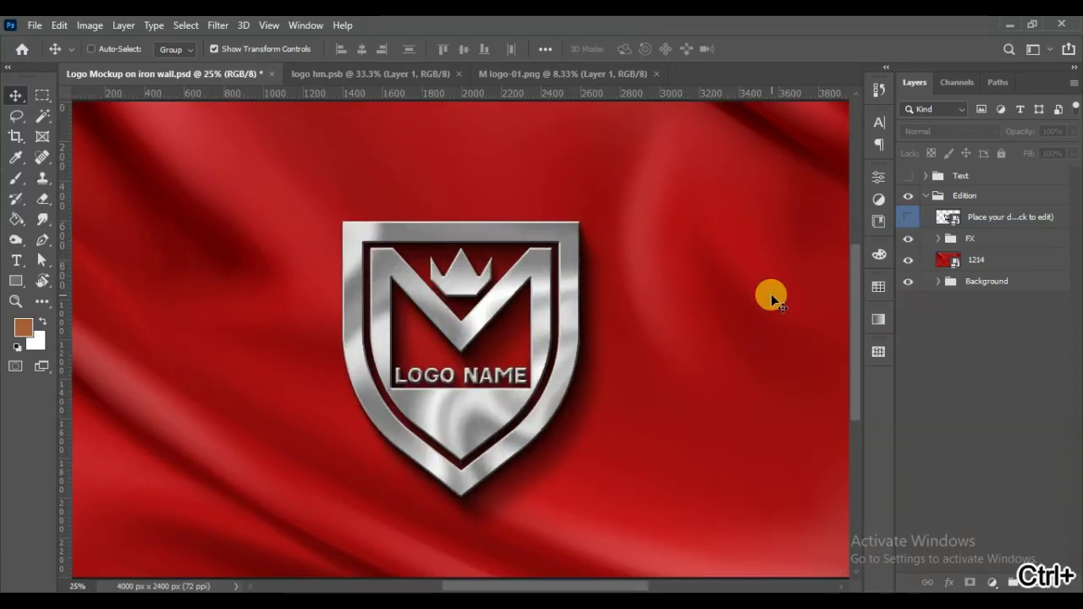